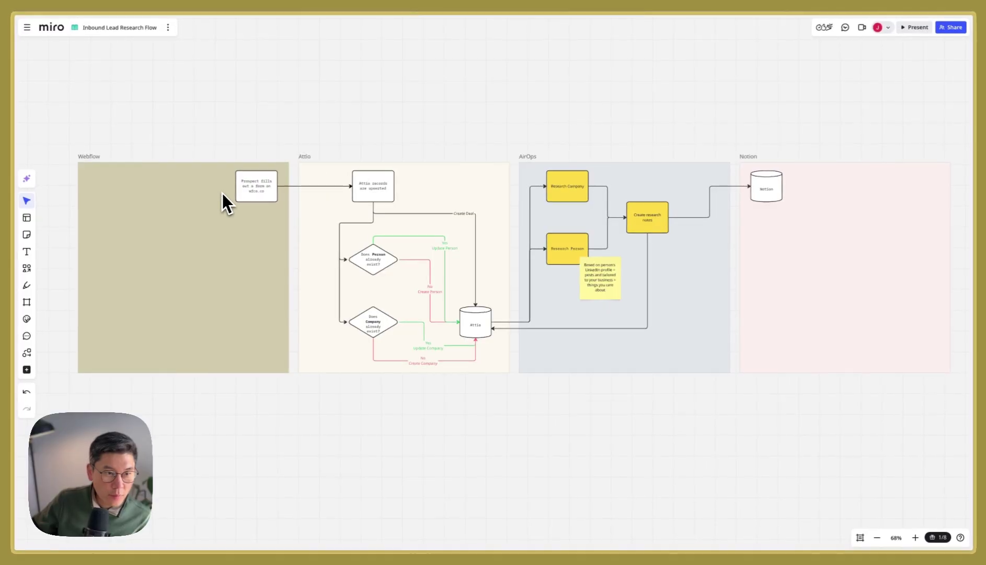
Examine the lead research flowchart from the Webflow form through Attio to AirOps, including the sticky note on Research Person
scroll(266, 202, up, 5)
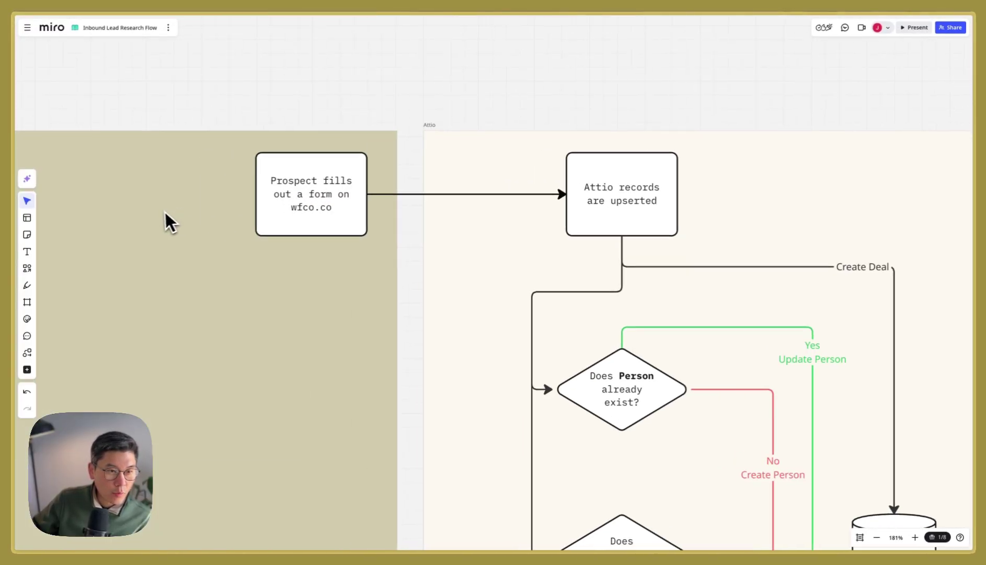
scroll(168, 220, left, 5)
scroll(610, 282, down, 2)
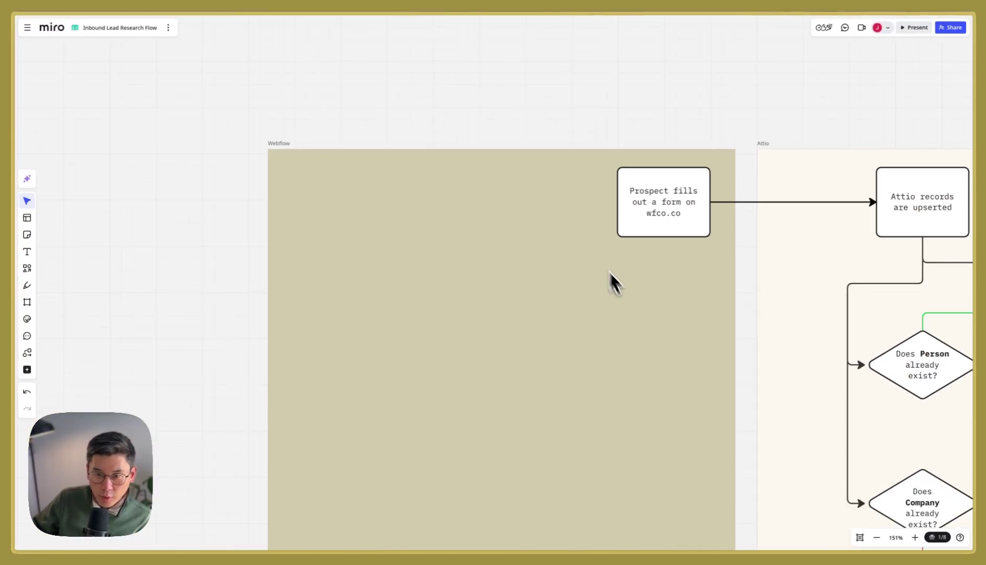
scroll(643, 324, right, 10)
scroll(643, 324, down, 2)
scroll(617, 183, up, 3)
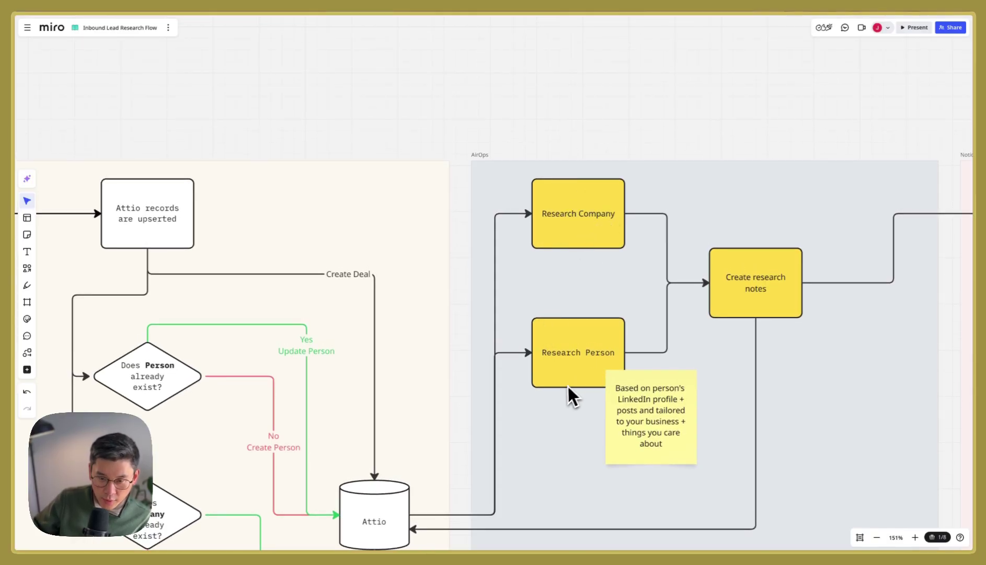
scroll(564, 387, down, 2)
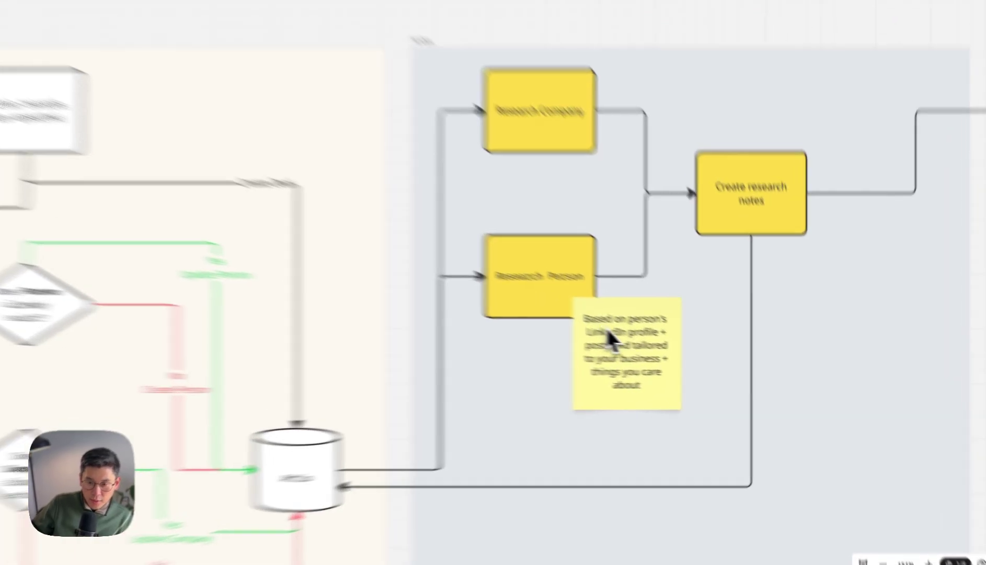
click(643, 340)
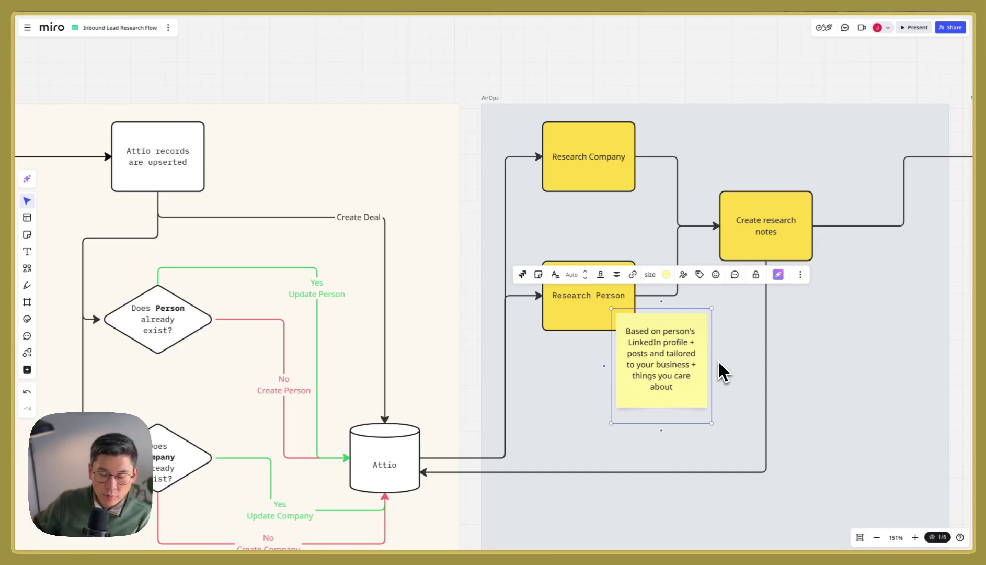
Switch to the contact research page in Notion and read the professional dossier from the overview to the career highlights
key(super+Tab)
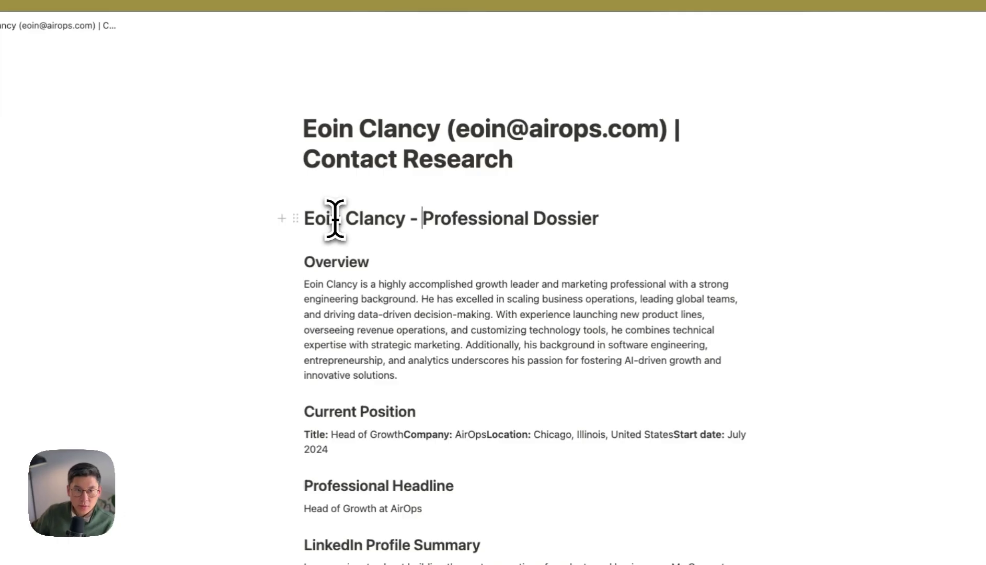
click(550, 137)
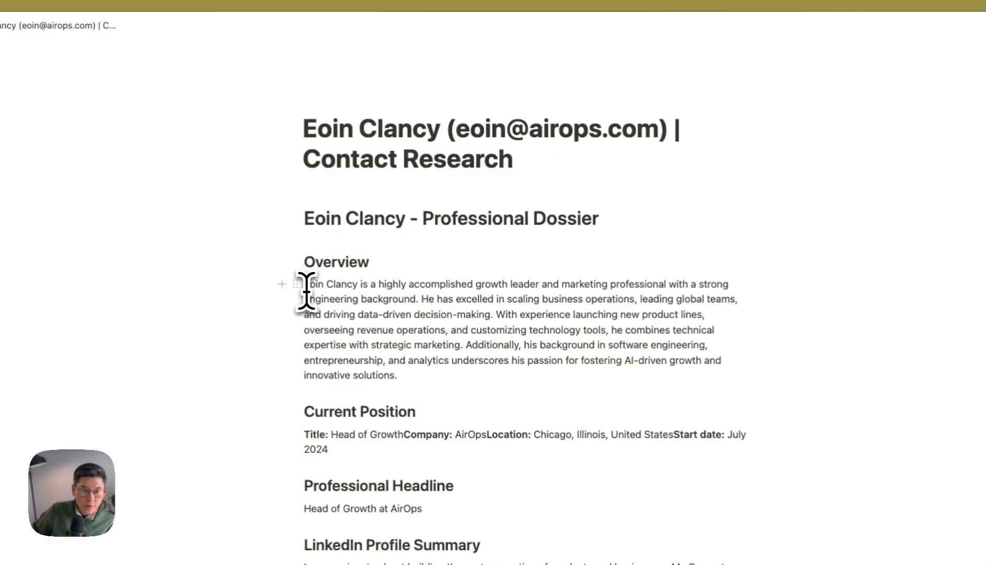
drag(302, 288, 434, 374)
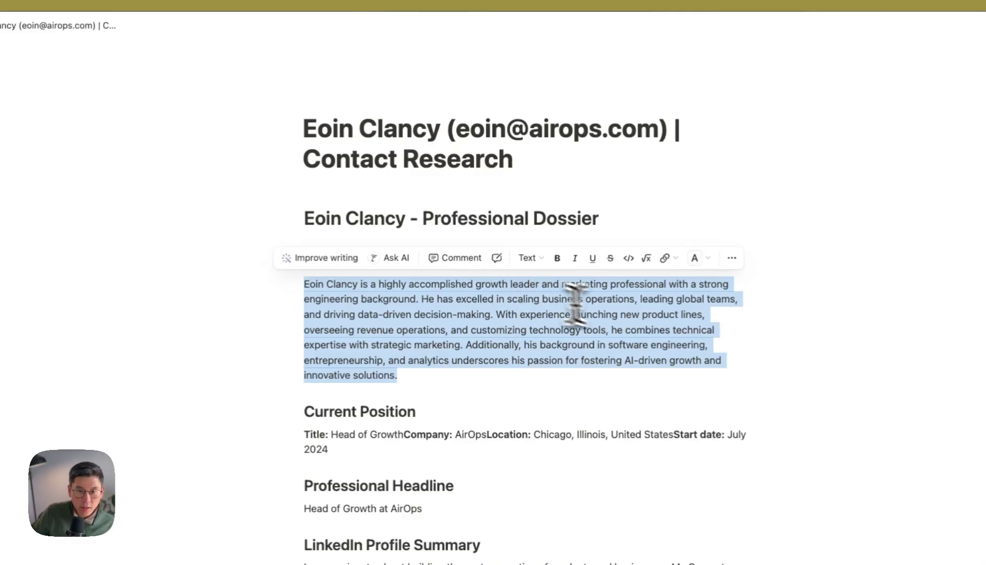
click(429, 302)
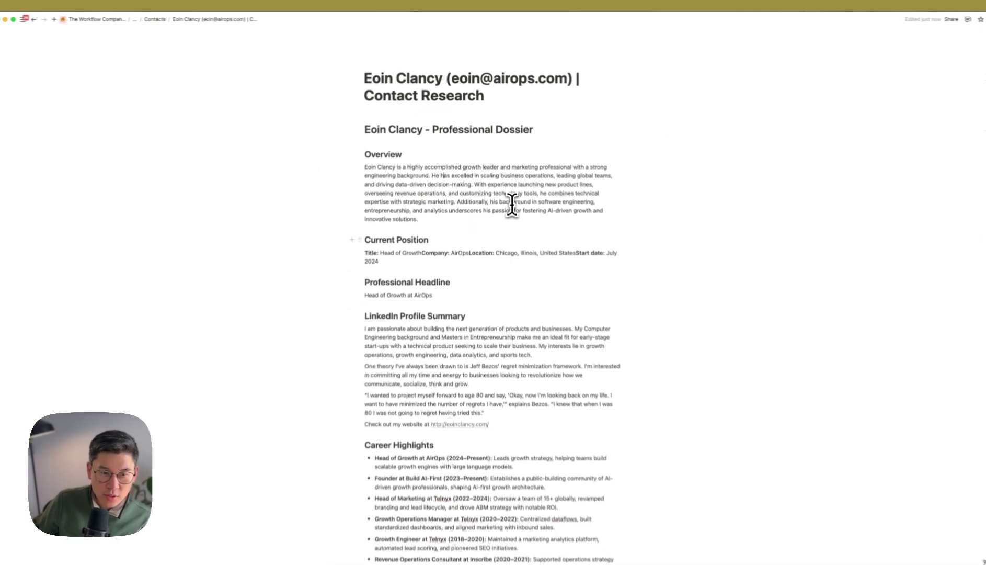
scroll(436, 236, down, 1)
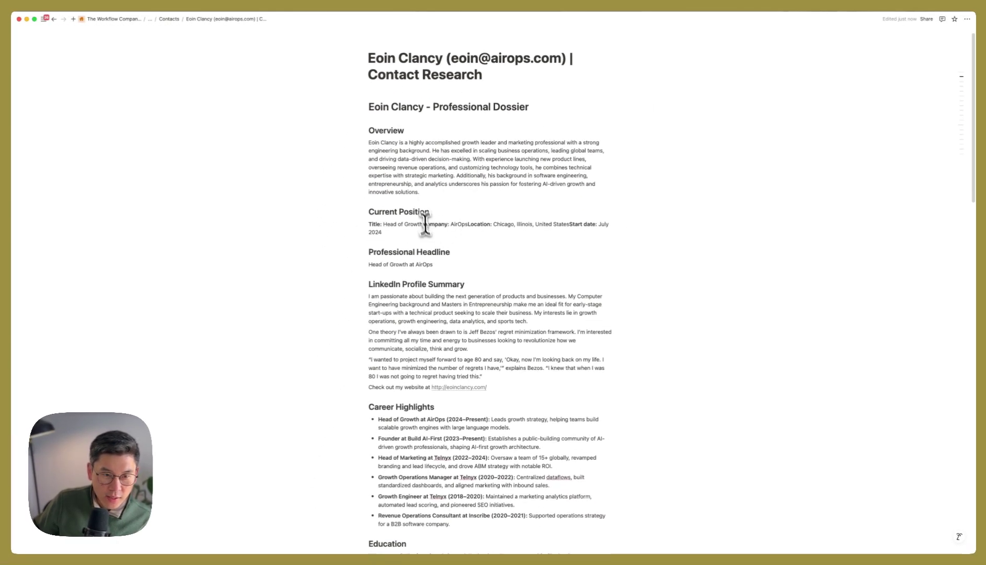
scroll(405, 275, down, 1)
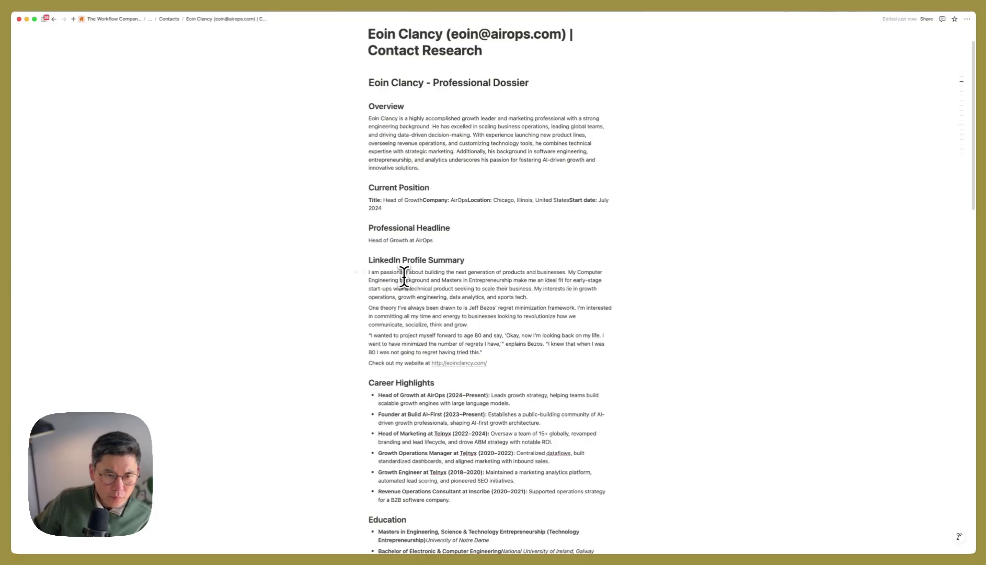
click(418, 382)
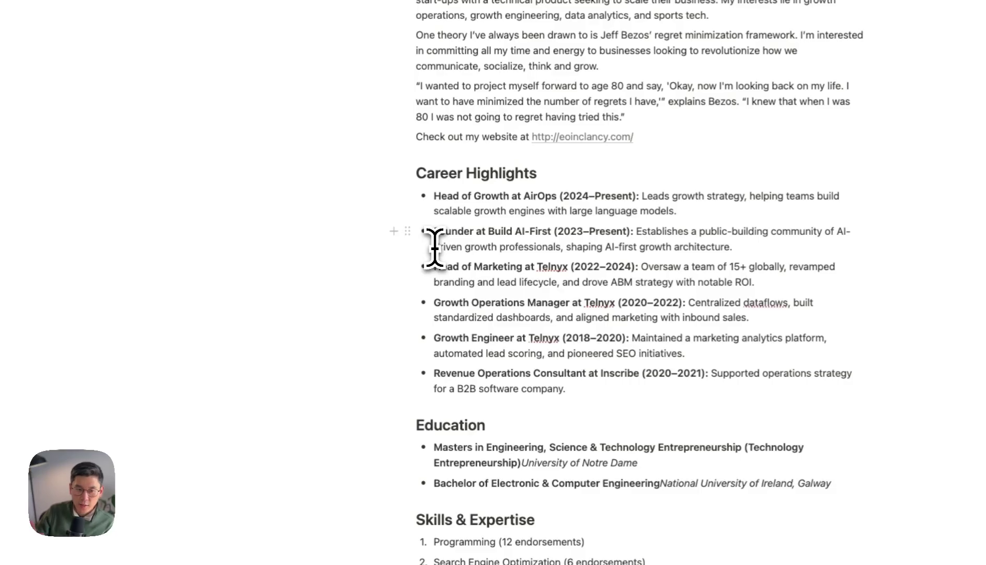
Read the LinkedIn post analysis sections on overall topics, communication style and tone, and personal values and character
scroll(435, 248, down, 10)
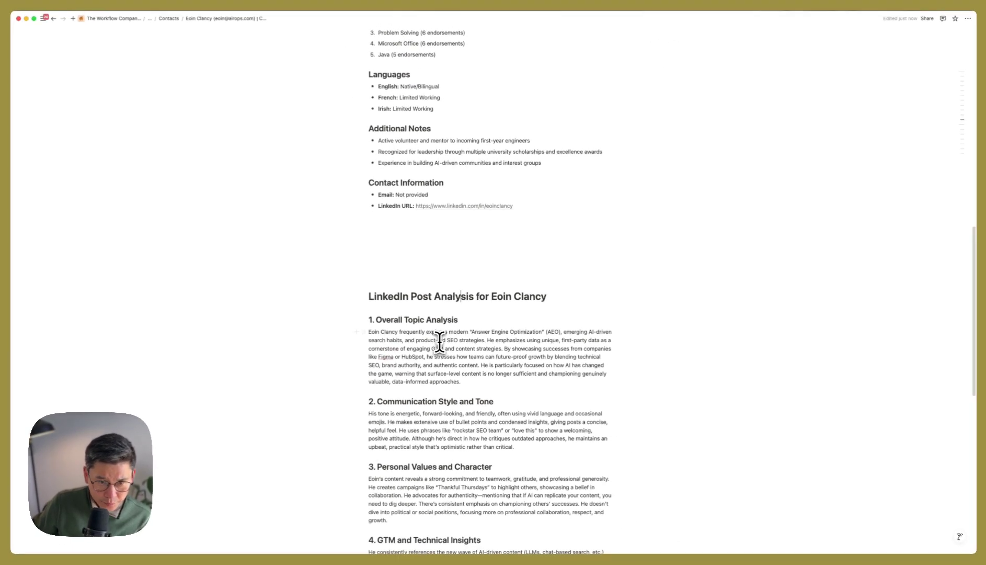
click(491, 340)
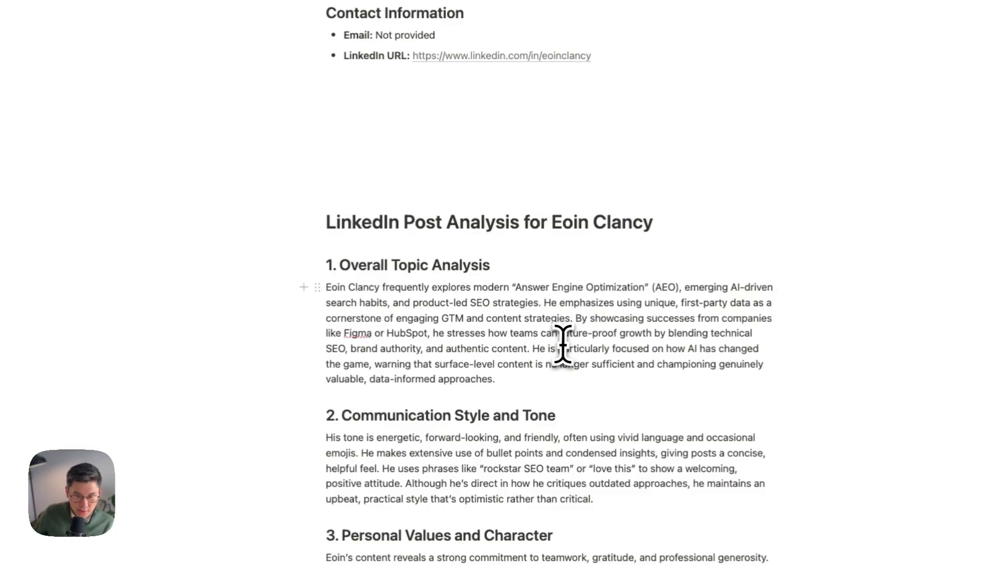
scroll(563, 340, down, 5)
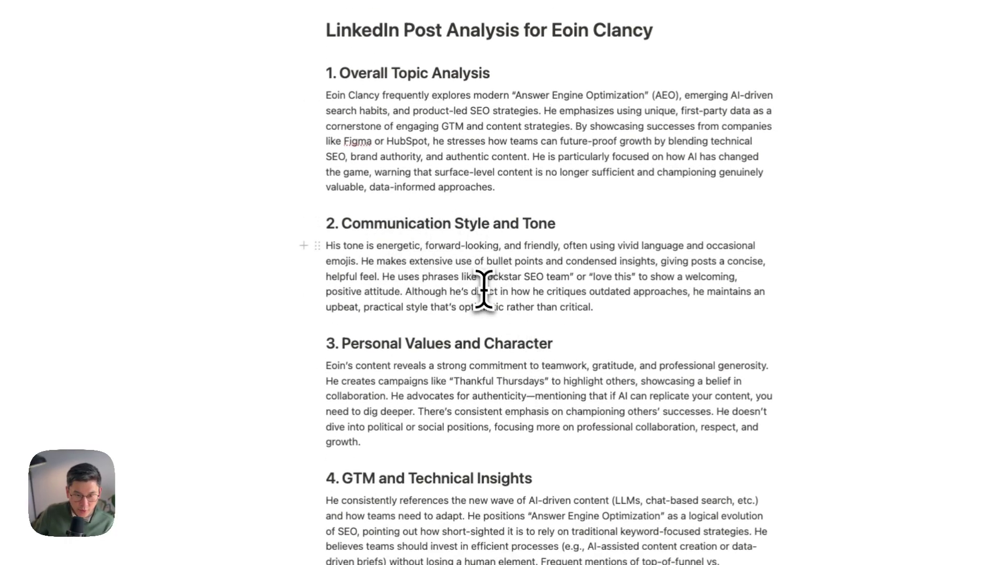
drag(455, 291, 677, 293)
click(643, 324)
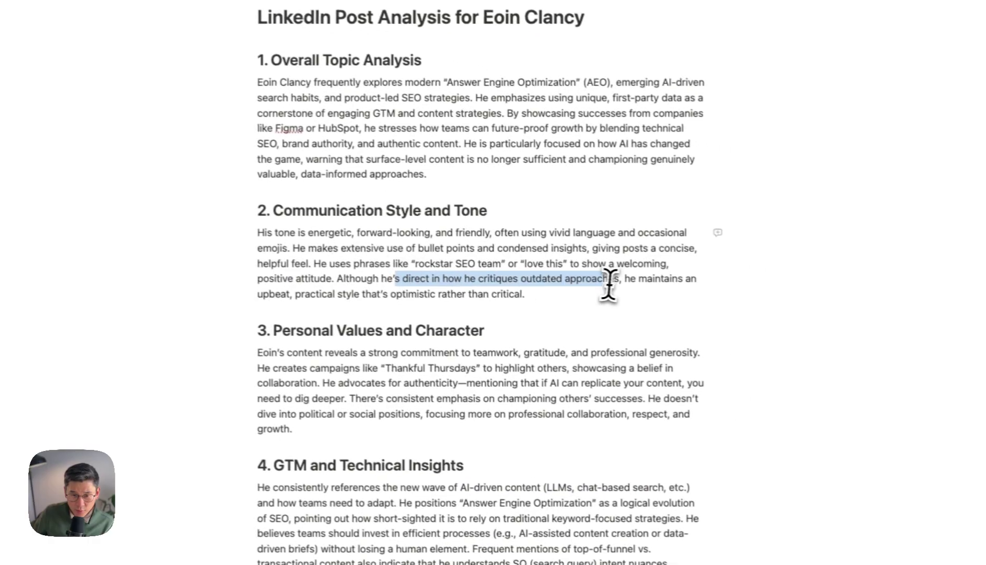
scroll(523, 340, down, 2)
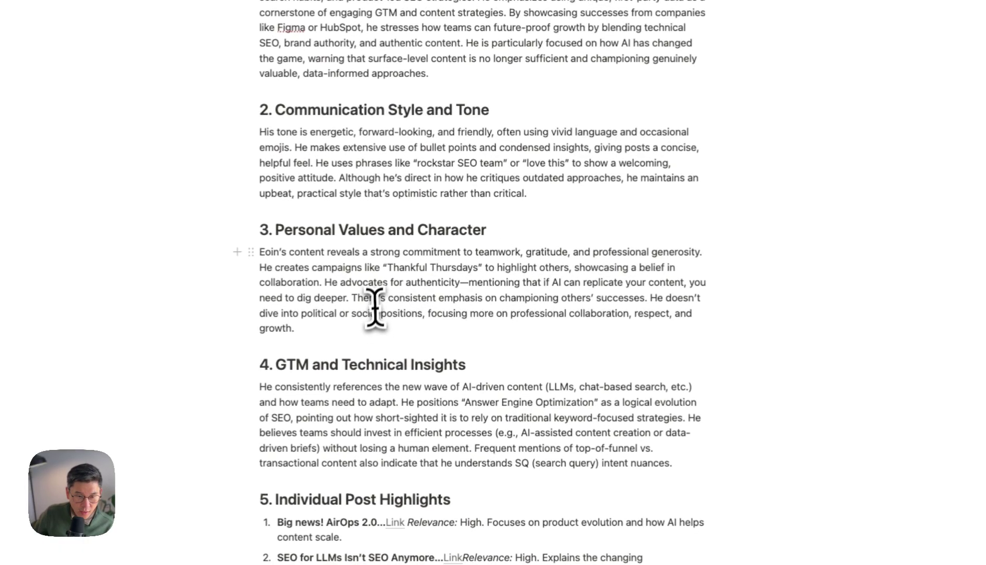
click(466, 281)
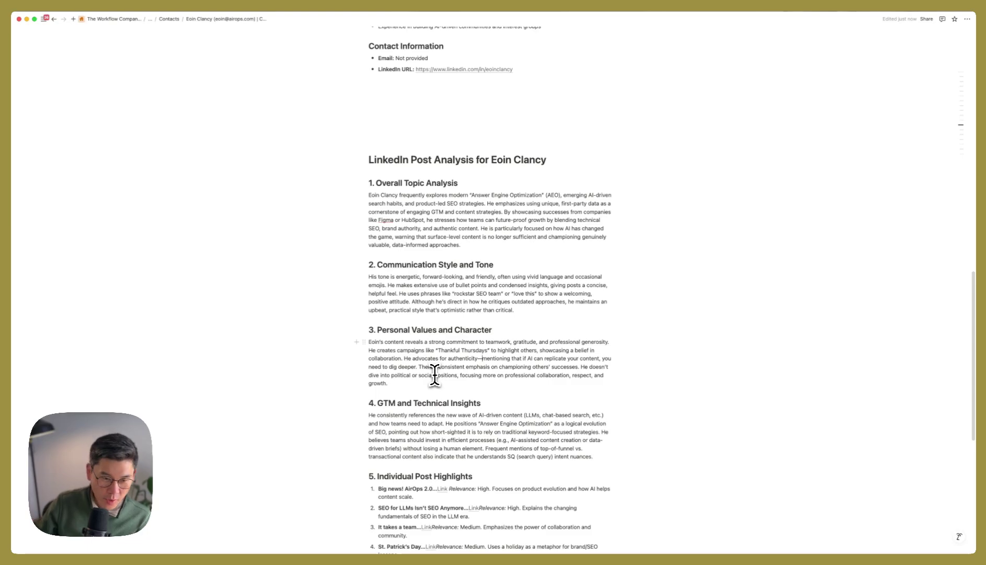
Read the GTM and technical insights, individual post highlights and recommended conversation approaches in the LinkedIn post analysis
scroll(426, 380, down, 2)
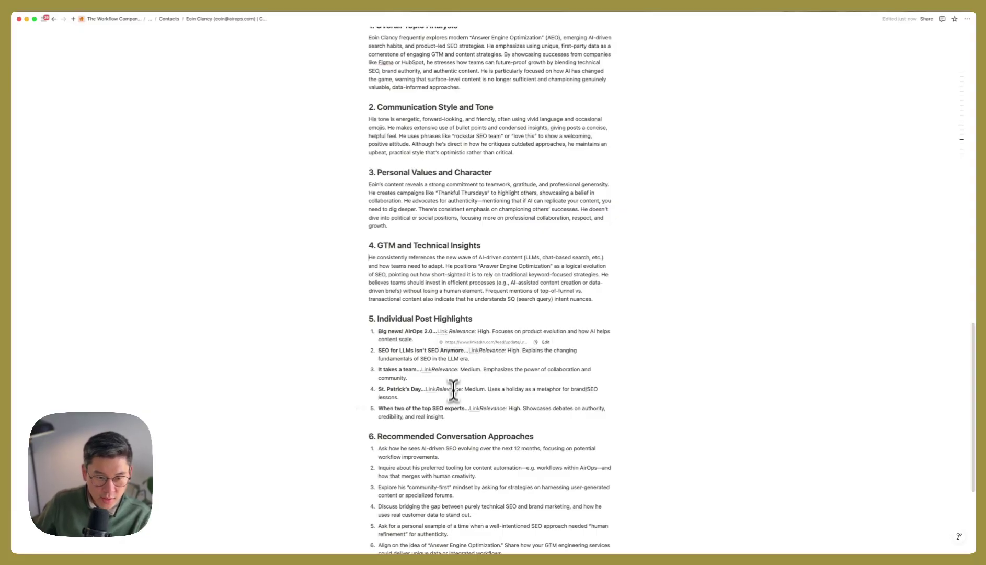
scroll(450, 400, down, 1)
scroll(500, 381, down, 3)
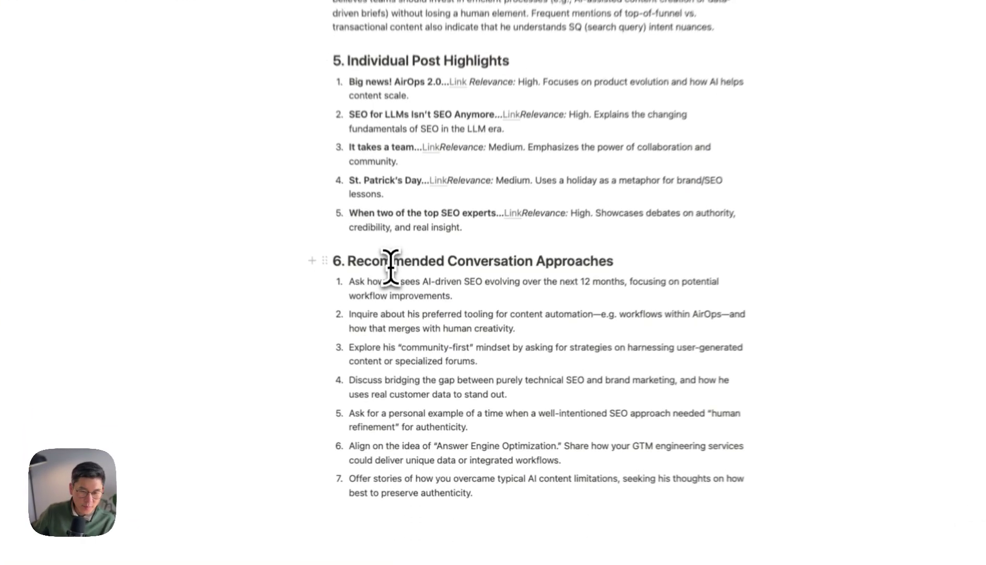
click(575, 281)
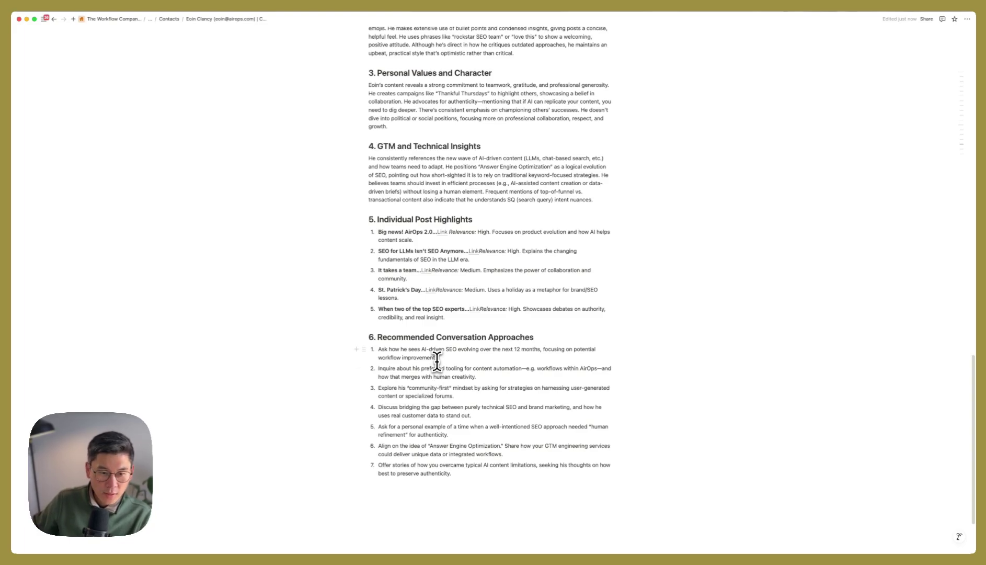
Switch back to the Miro flowchart, deselect the sticky note and view the Webflow, Attio and AirOps sections together
key(super+Tab)
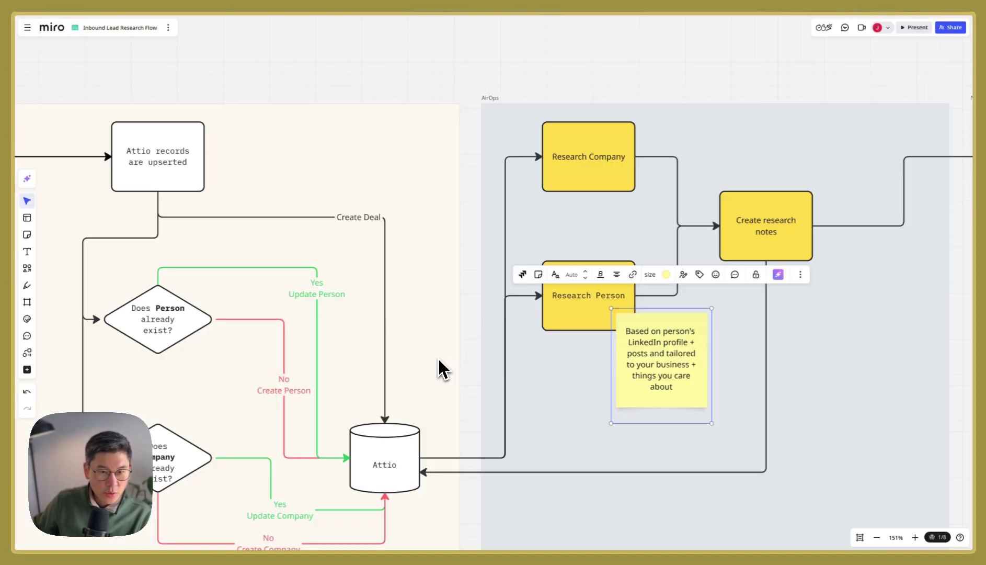
scroll(444, 369, down, 5)
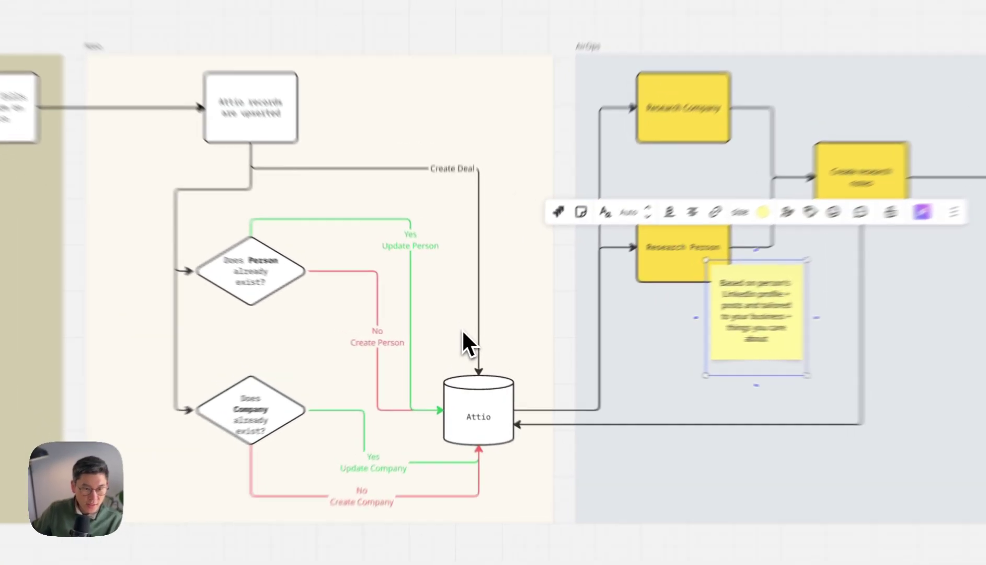
right_click(308, 264)
click(784, 303)
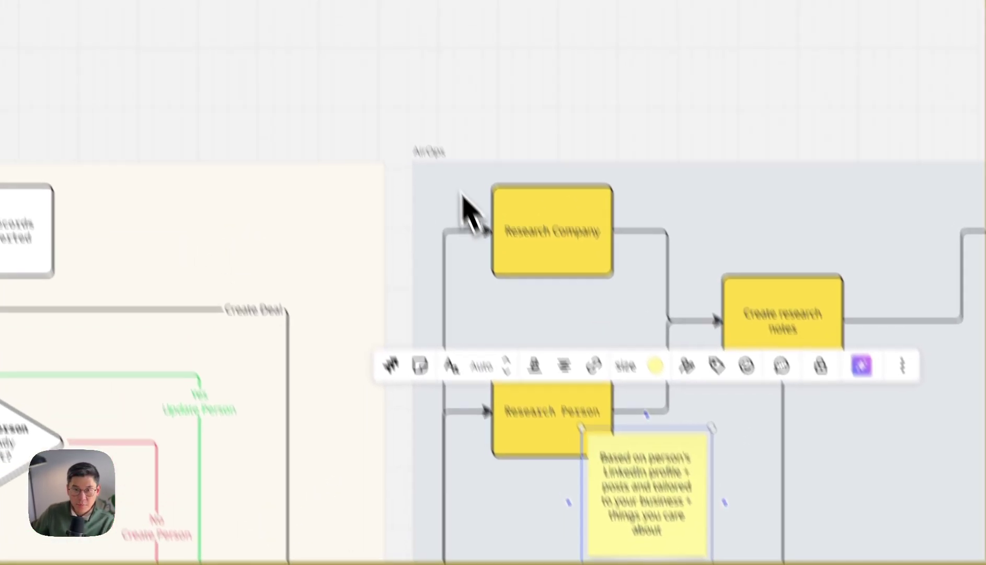
click(395, 67)
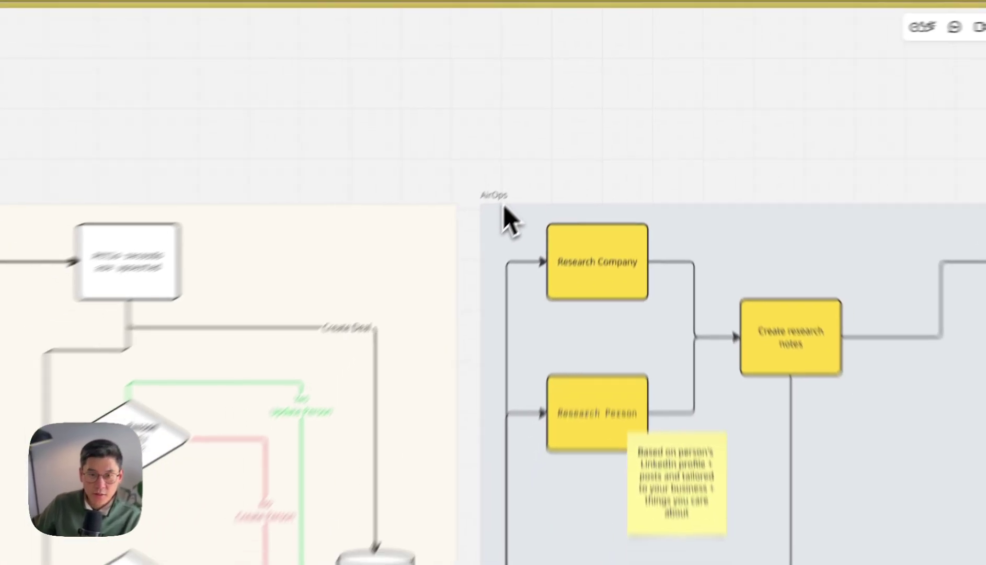
scroll(307, 169, up, 5)
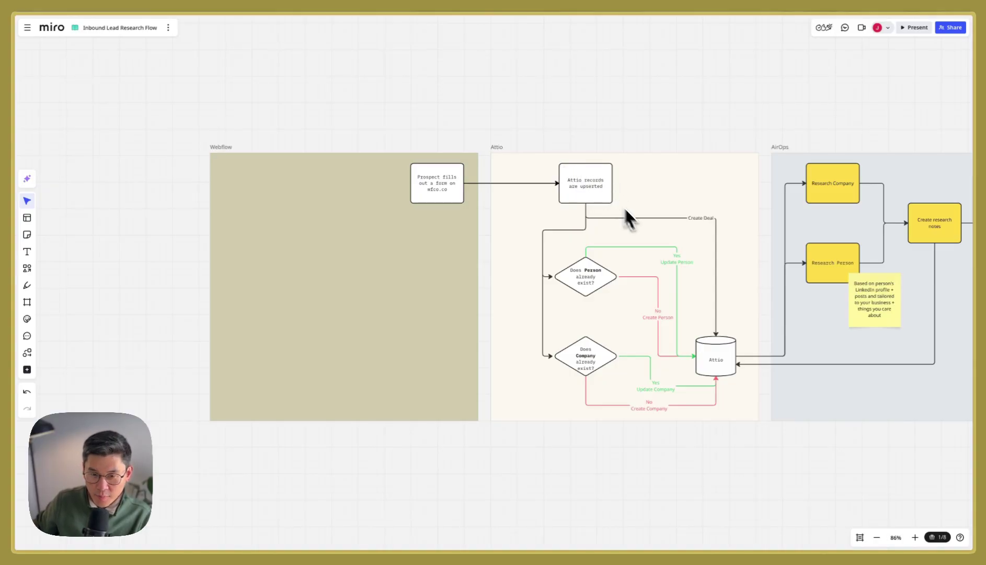
Trace the flow from the Create Deal connector in Attio through Create research notes to the Notion database
scroll(644, 230, right, 2)
scroll(644, 230, down, 1)
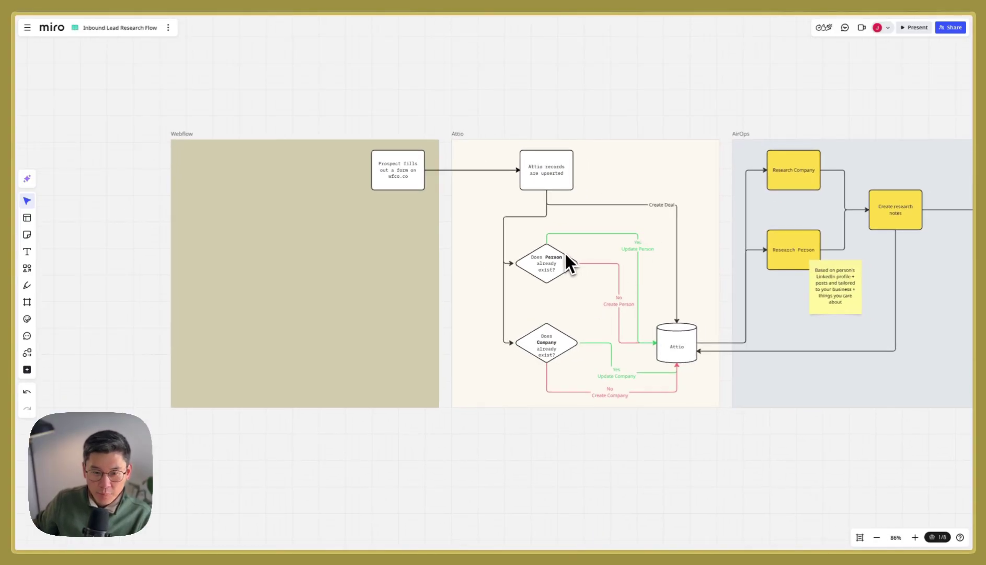
scroll(543, 340, right, 5)
click(485, 200)
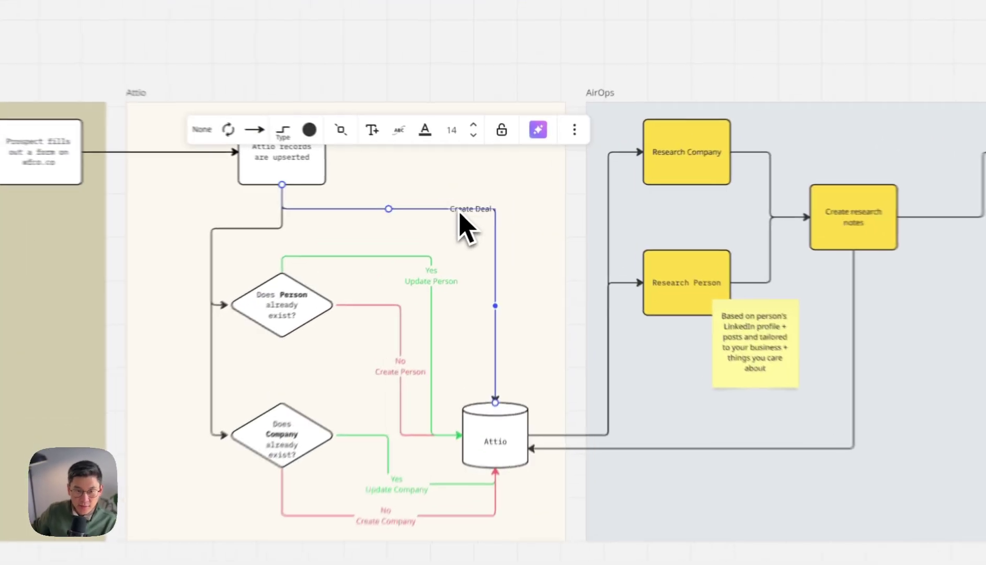
scroll(588, 337, right, 3)
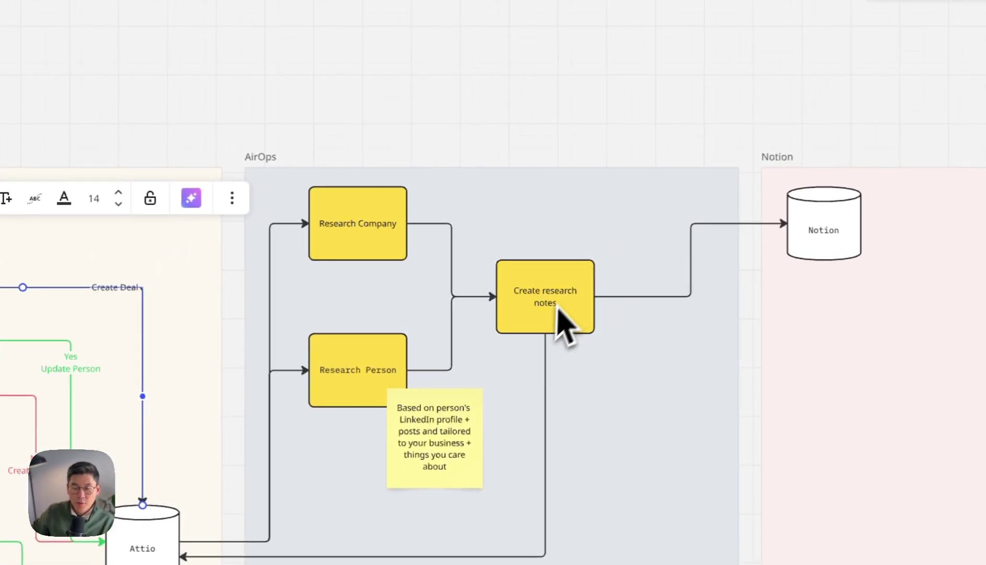
click(568, 294)
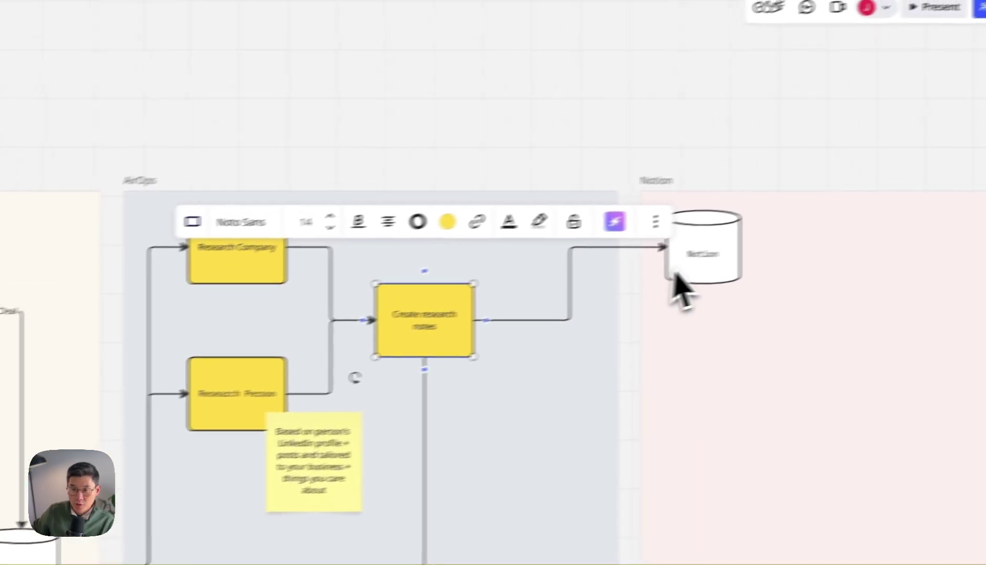
click(824, 244)
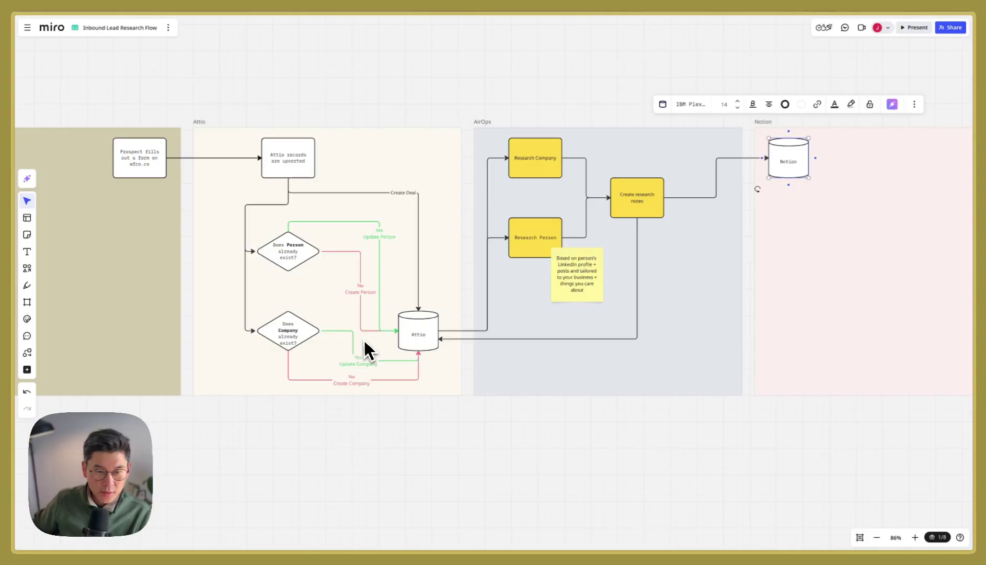
Show the browser's sidebar of open tabs and review the Research Person and Create research notes steps in the AirOps section
key(super+s)
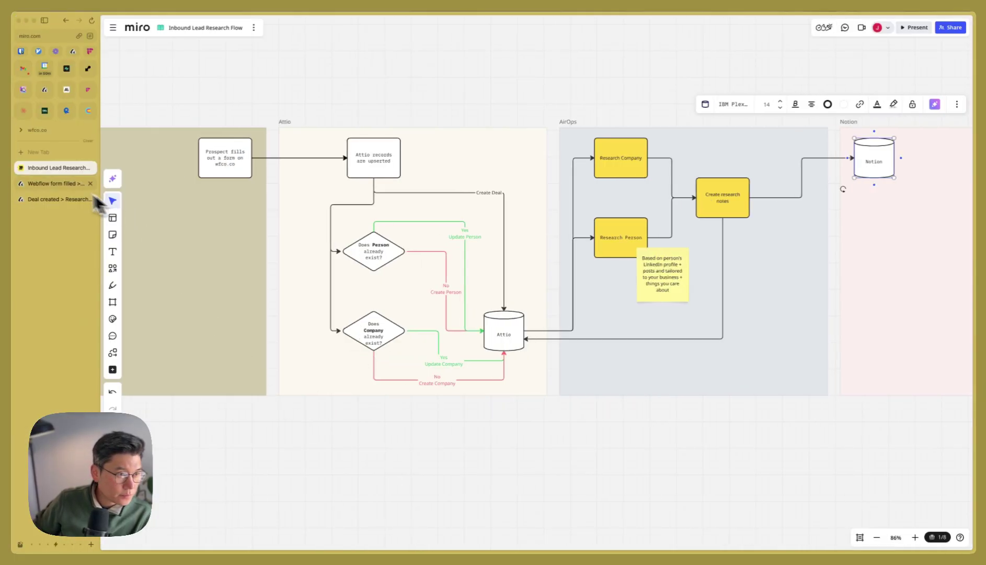
click(44, 111)
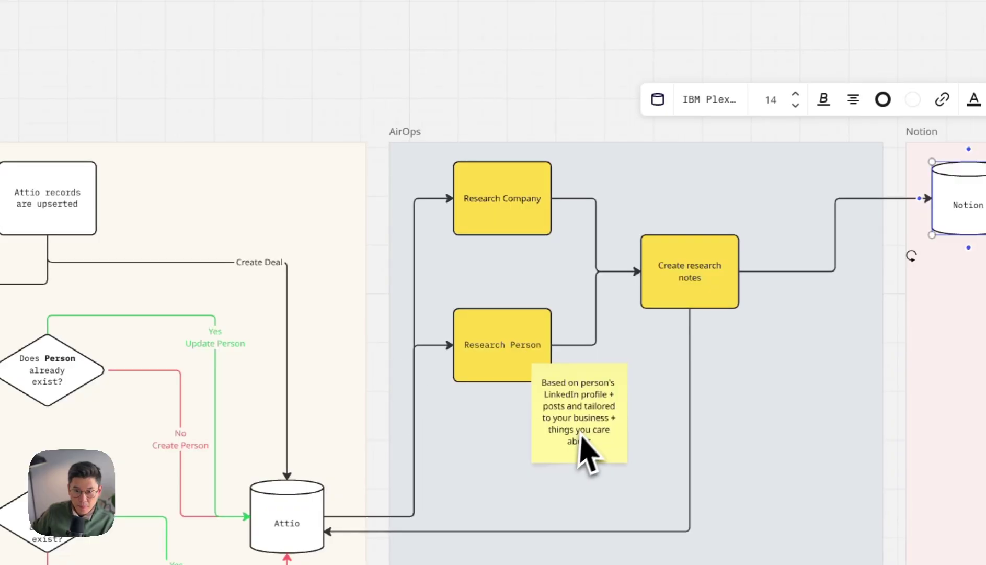
click(528, 352)
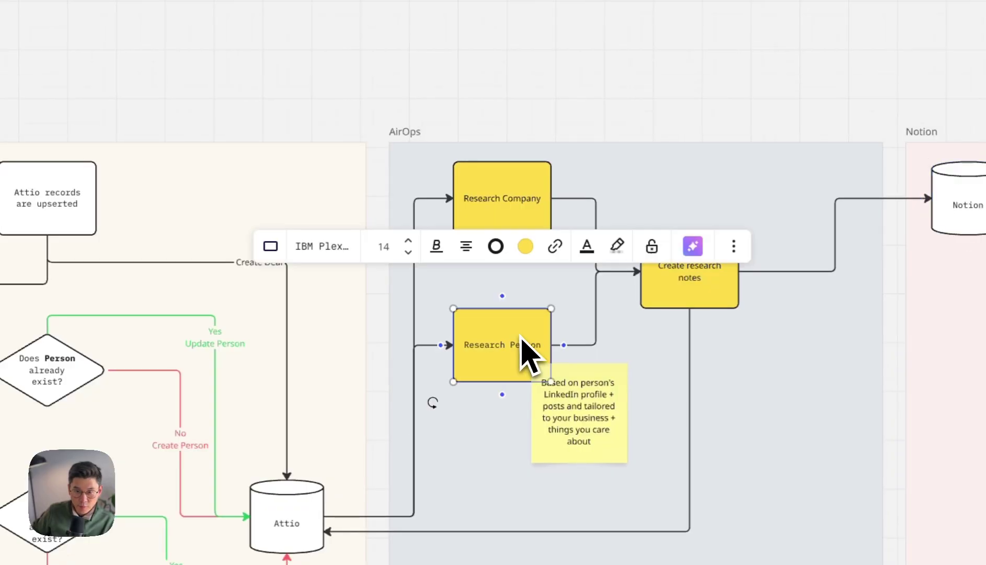
click(701, 298)
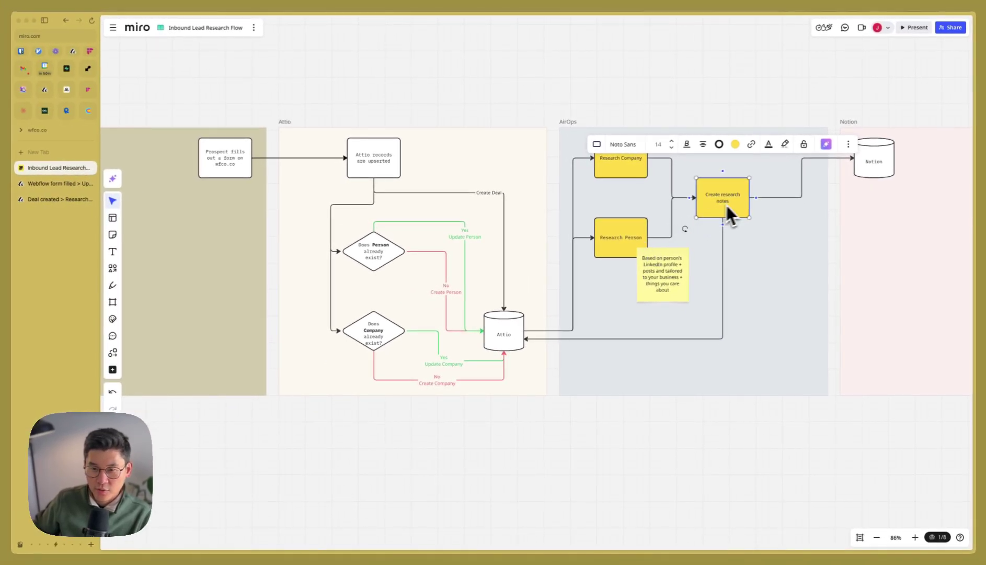
Switch to the New Deal Research - Contact workflow in AirOps and inspect the inputs of its Set Inputs step
key(ctrl+Tab)
scroll(447, 233, up, 3)
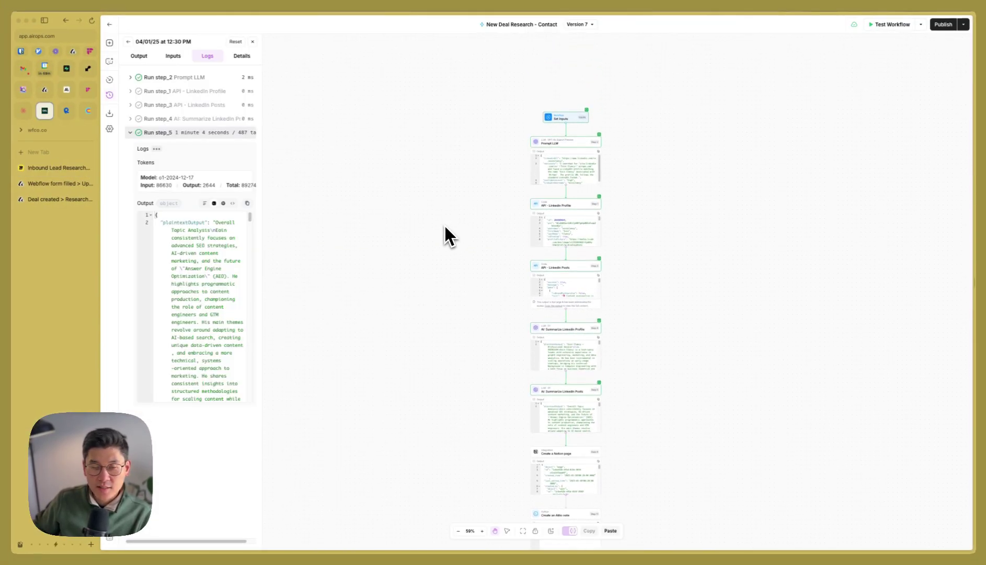
click(564, 119)
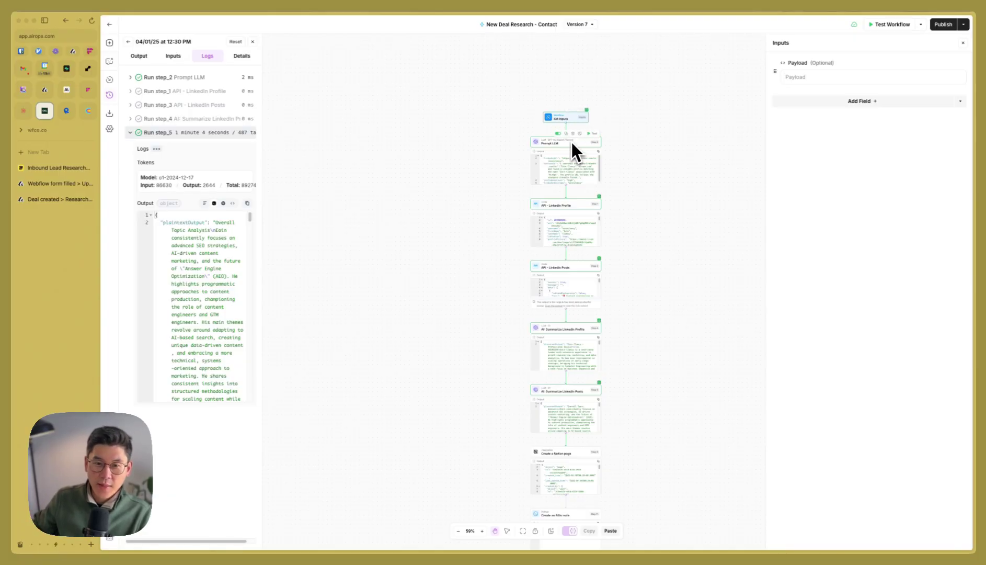
Open the Prompt LLM step and review its LinkedIn Profile Finder prompt, highlighting the primary, secondary and fallback search queries
scroll(562, 145, up, 5)
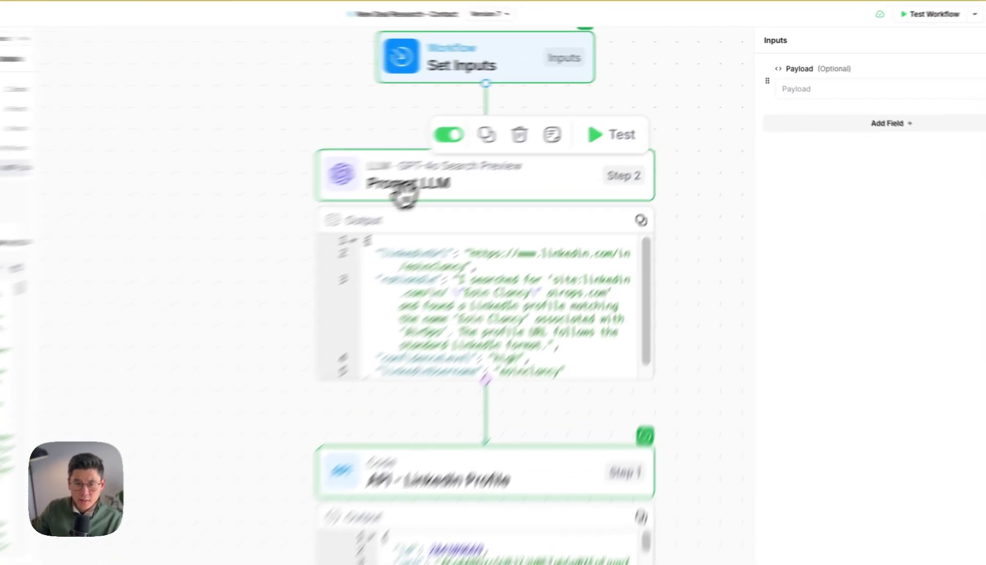
click(520, 151)
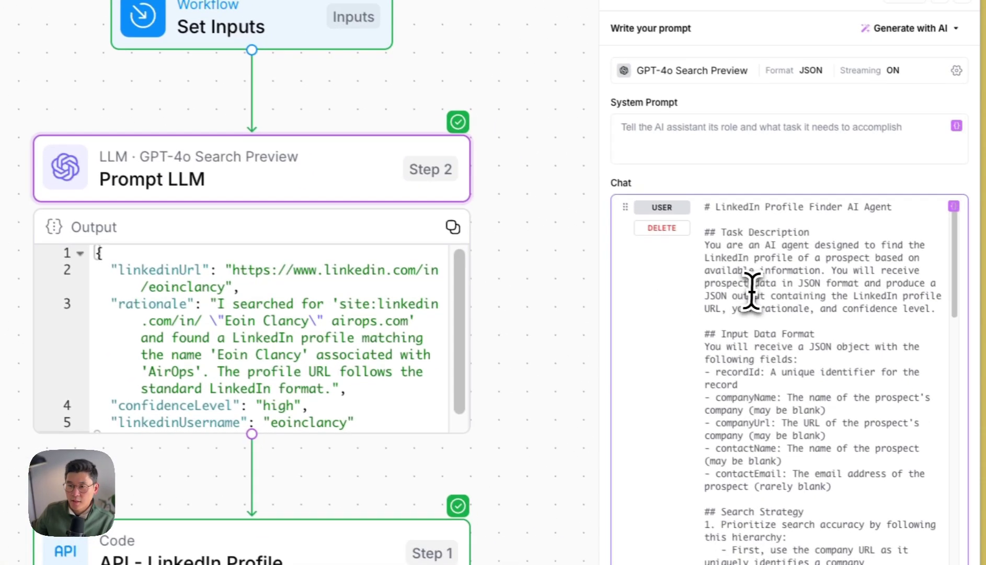
click(877, 263)
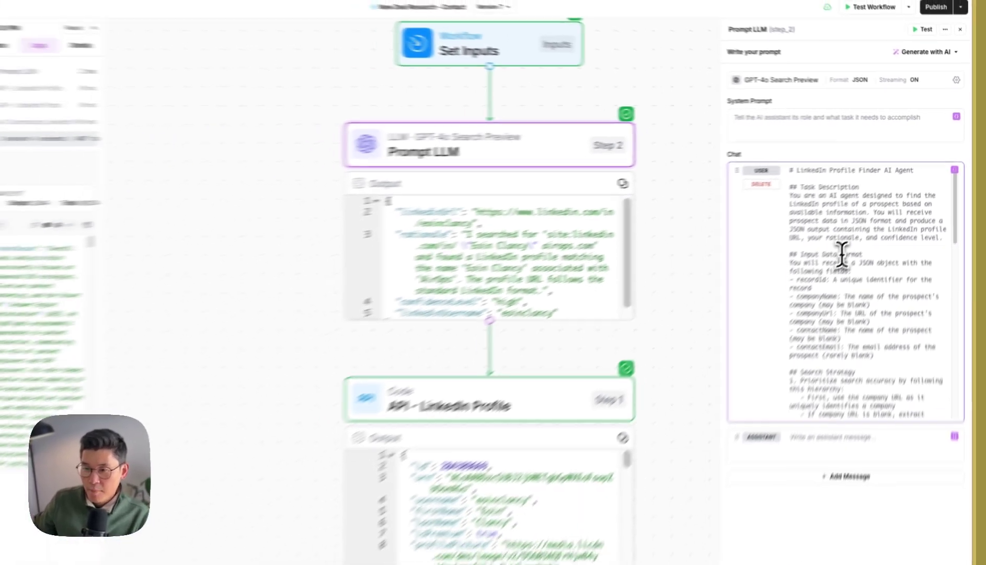
scroll(863, 235, down, 5)
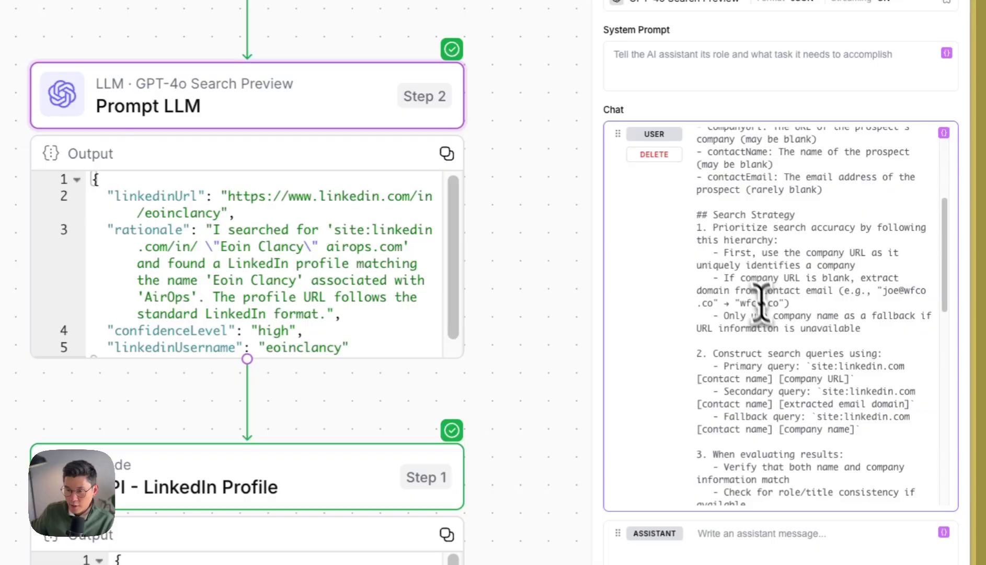
scroll(760, 301, down, 3)
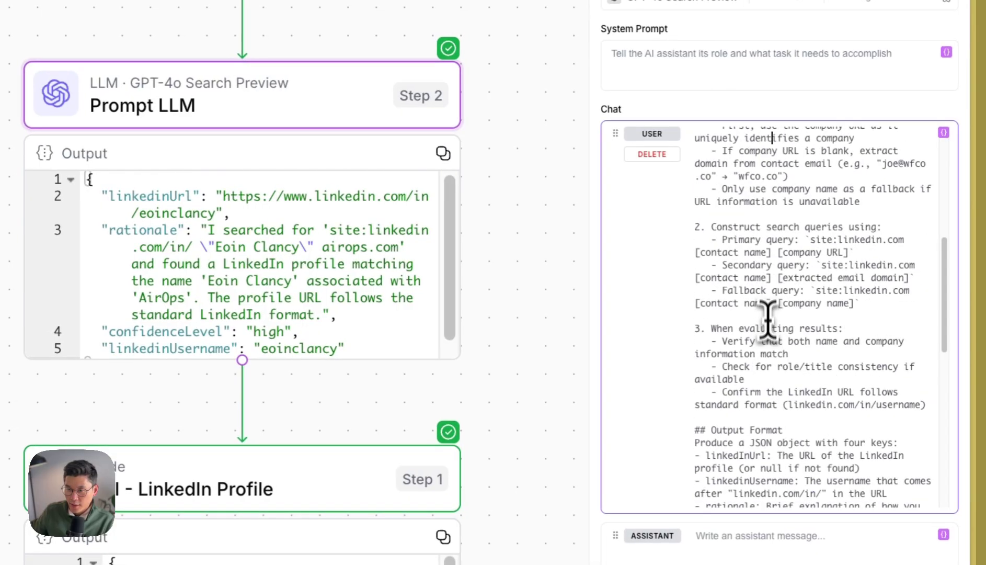
drag(720, 240, 860, 304)
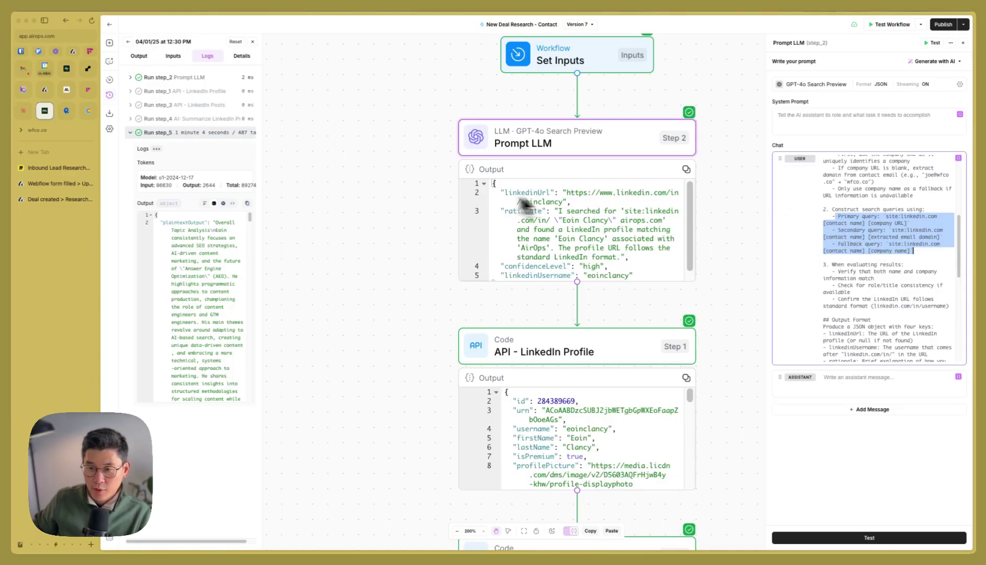
Read the output format, confidence level guidelines and example in the LinkedIn Profile Finder prompt
scroll(828, 296, down, 3)
scroll(840, 293, down, 3)
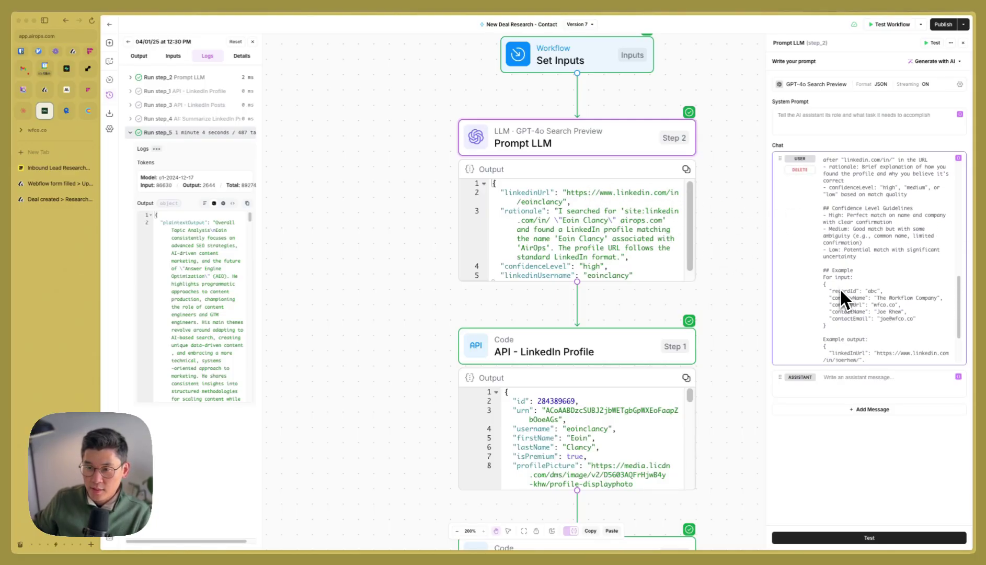
scroll(841, 261, up, 1)
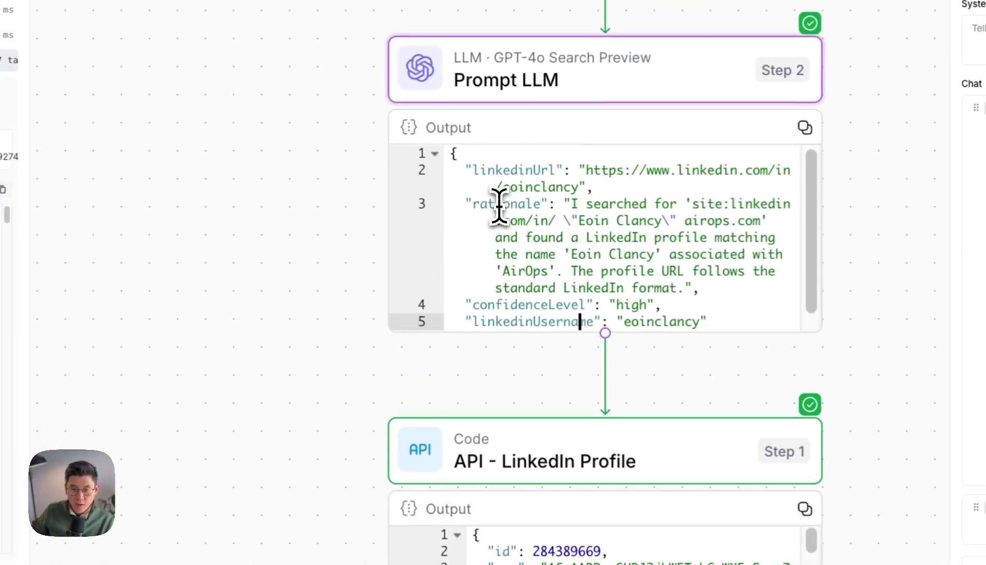
Examine the Prompt LLM step's output, covering the rationale, confidence level and LinkedIn username
drag(555, 247, 634, 275)
click(648, 230)
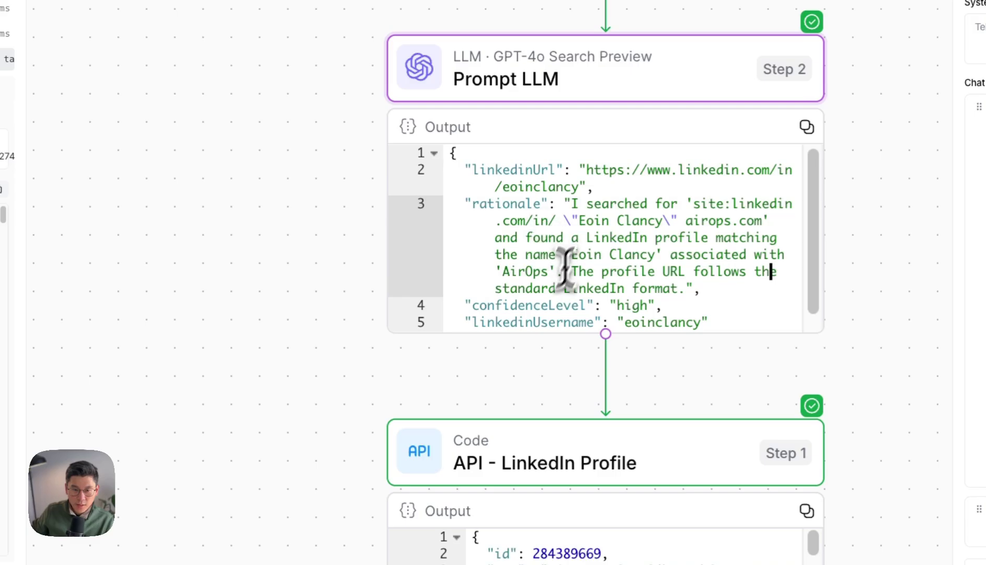
scroll(498, 309, down, 1)
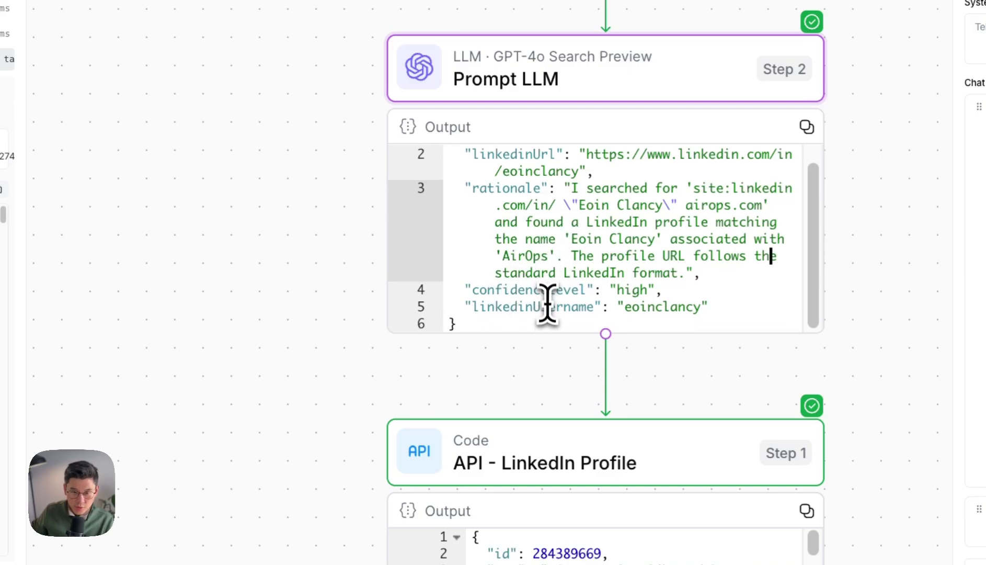
scroll(403, 347, down, 2)
scroll(353, 386, up, 2)
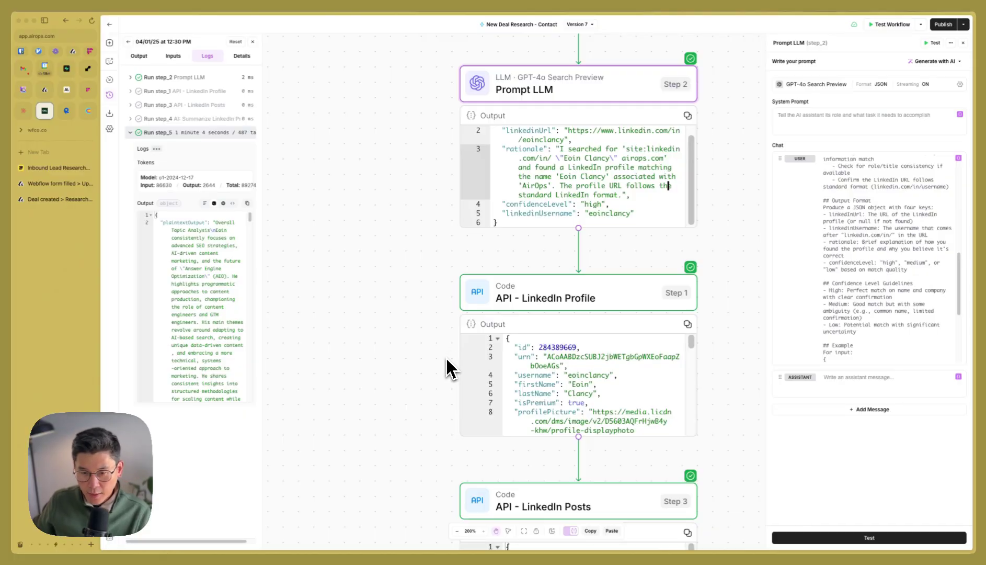
Review the outputs of the API - LinkedIn Profile and API - LinkedIn Posts steps down to the AI summary steps
scroll(582, 383, down, 1)
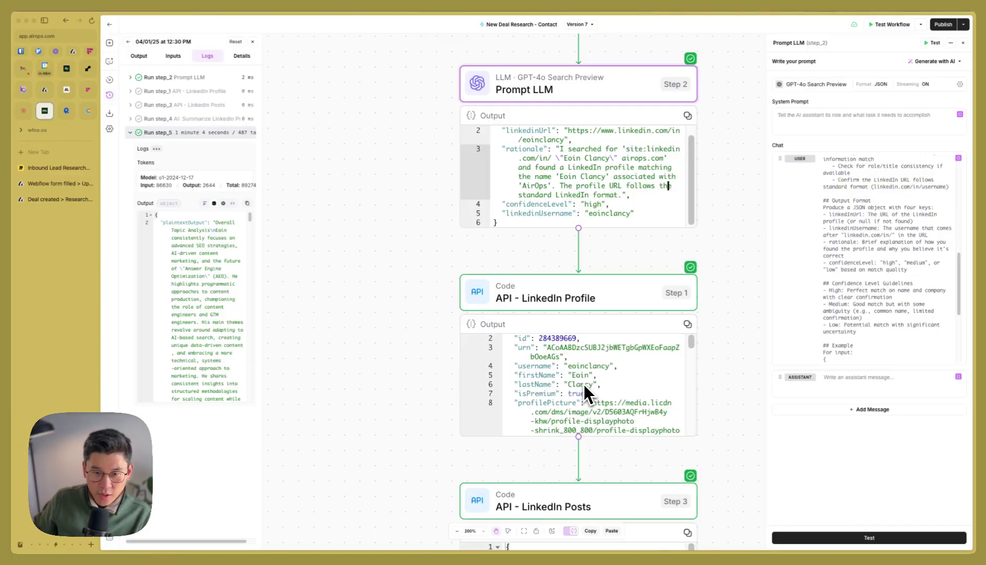
scroll(419, 326, down, 5)
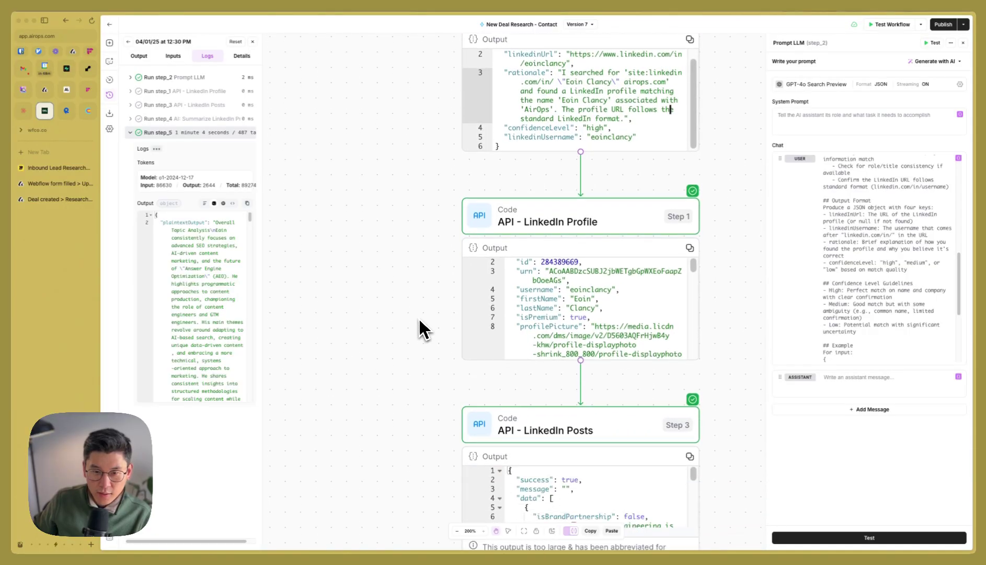
scroll(487, 339, down, 3)
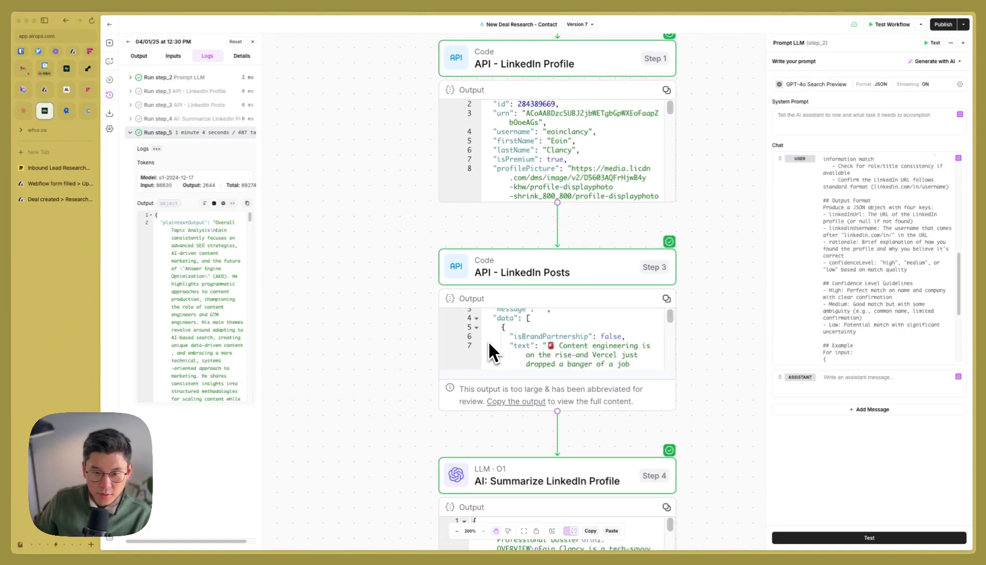
scroll(380, 353, down, 5)
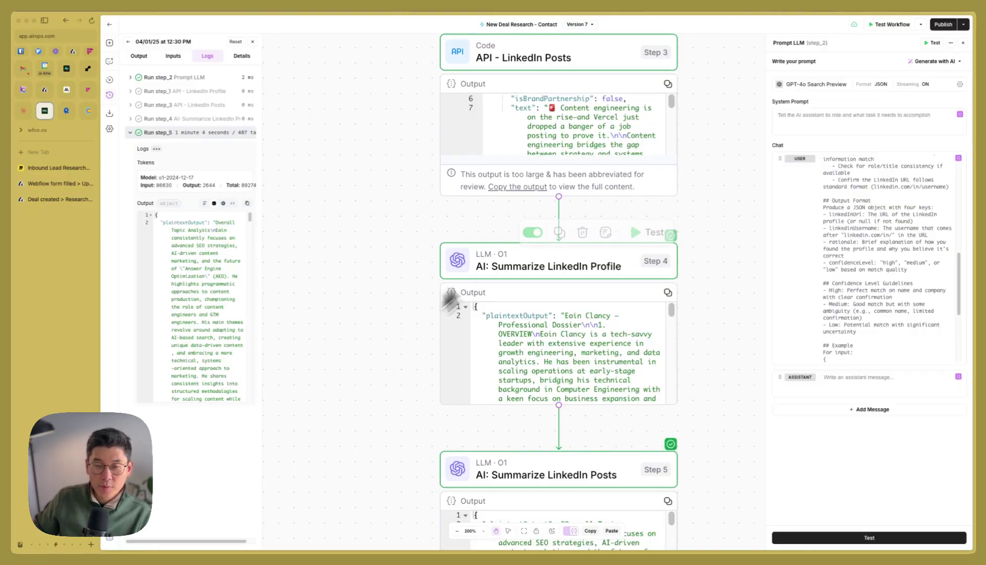
scroll(539, 219, up, 1)
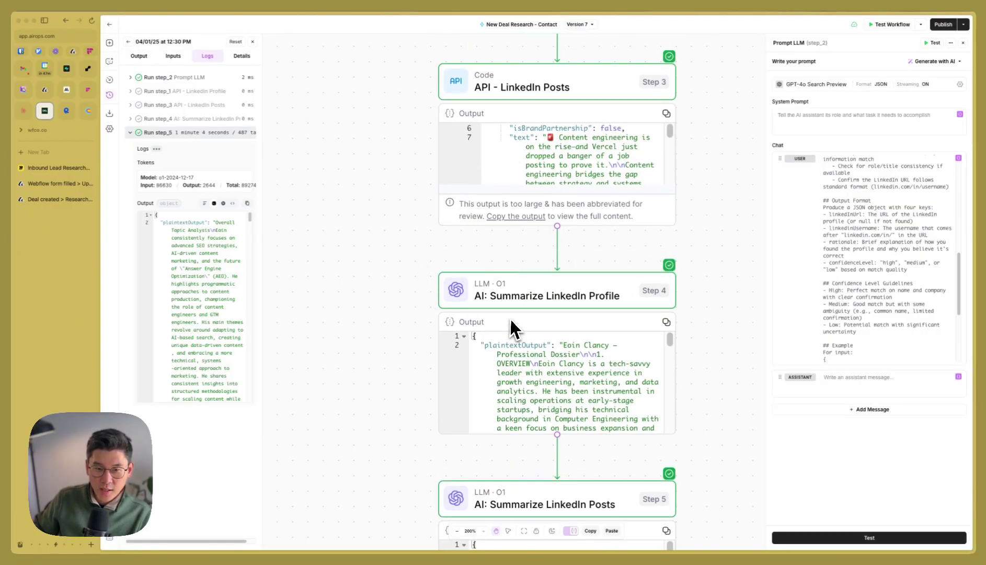
Check the AI: Summarize LinkedIn Profile output, and open that step to read its prompt's task and input sections
mouse_move(518, 314)
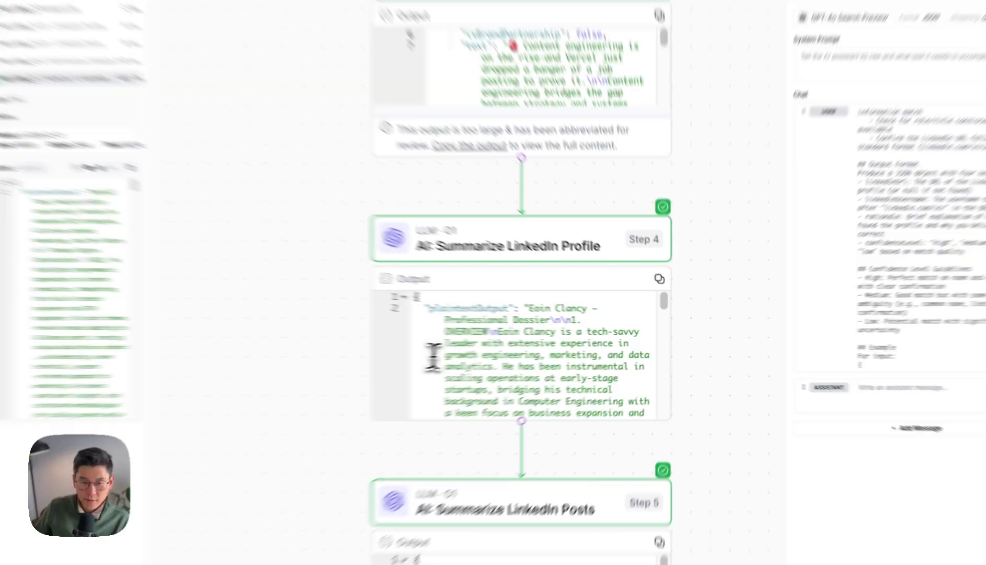
drag(489, 375, 581, 359)
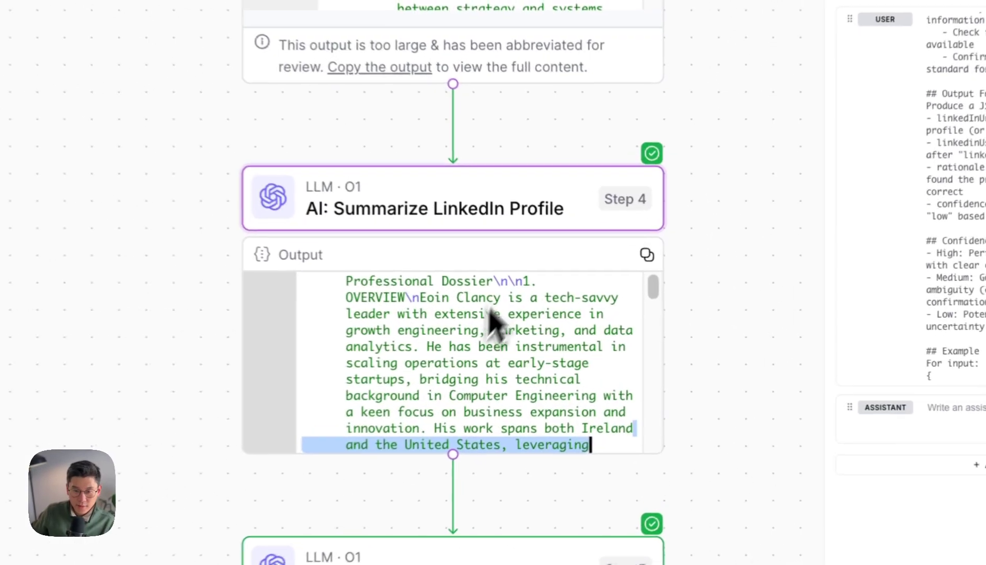
click(502, 208)
click(792, 264)
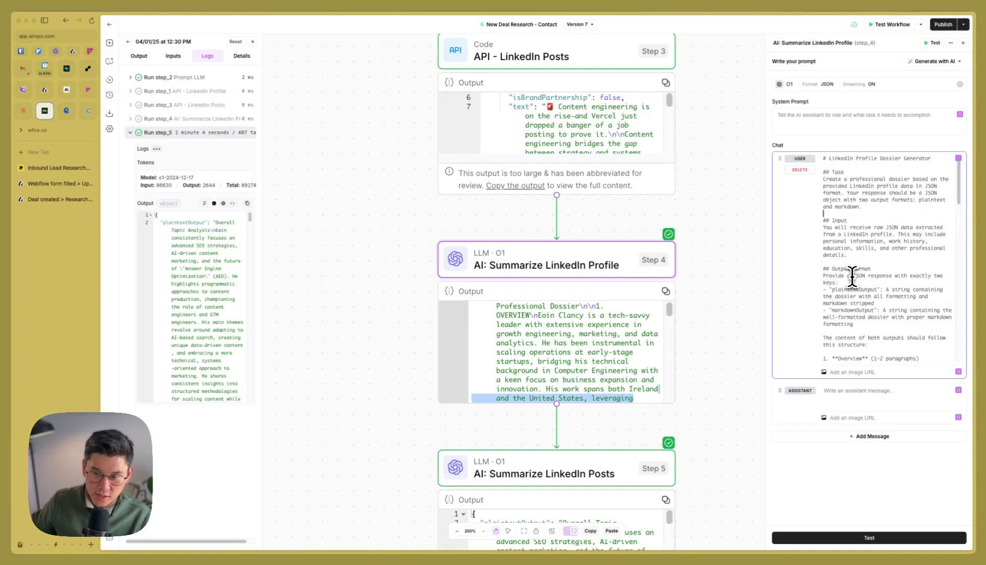
drag(824, 220, 853, 258)
click(858, 289)
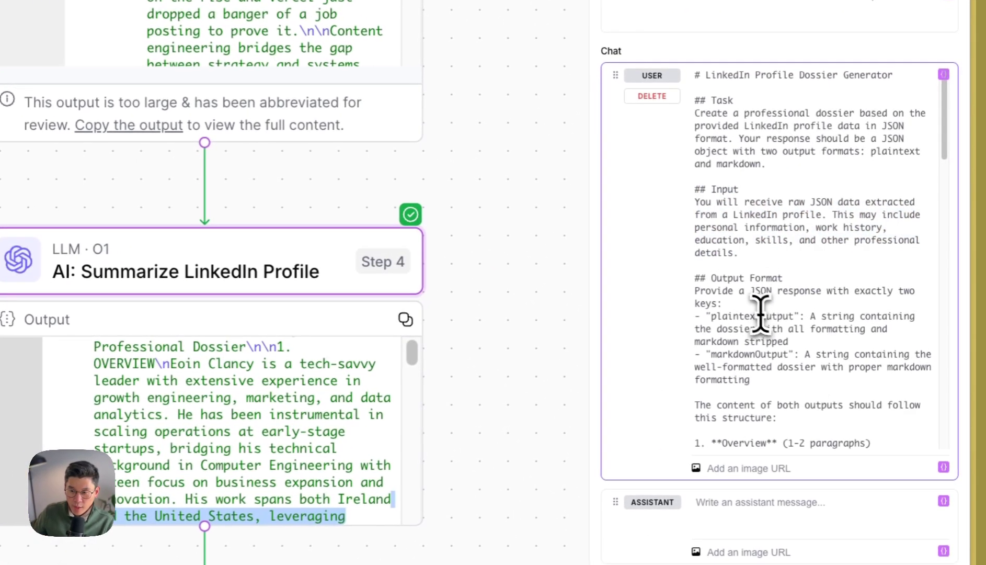
Read the dossier prompt's output format and highlight the instructions under its Overview section
drag(710, 278, 757, 352)
scroll(757, 352, down, 5)
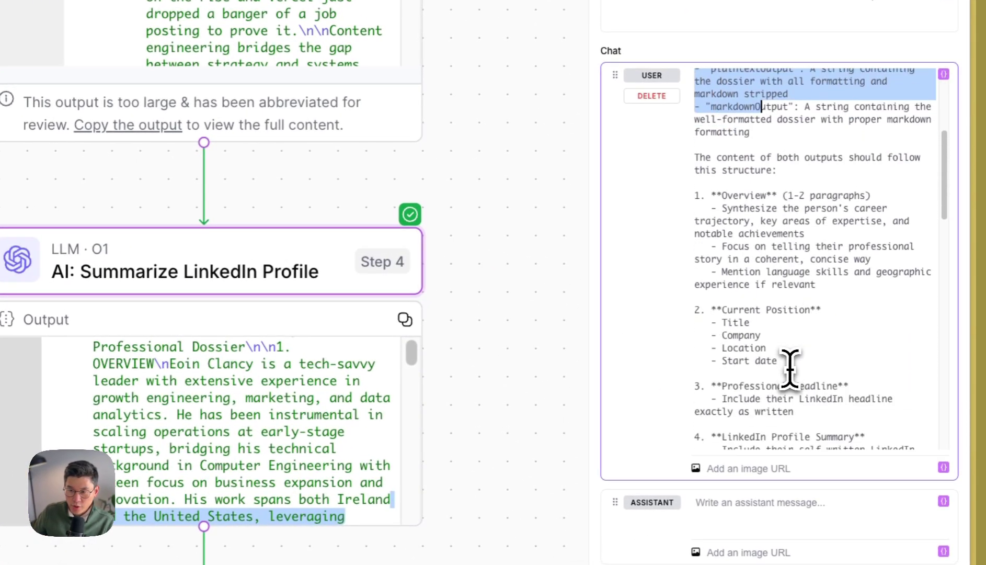
click(755, 196)
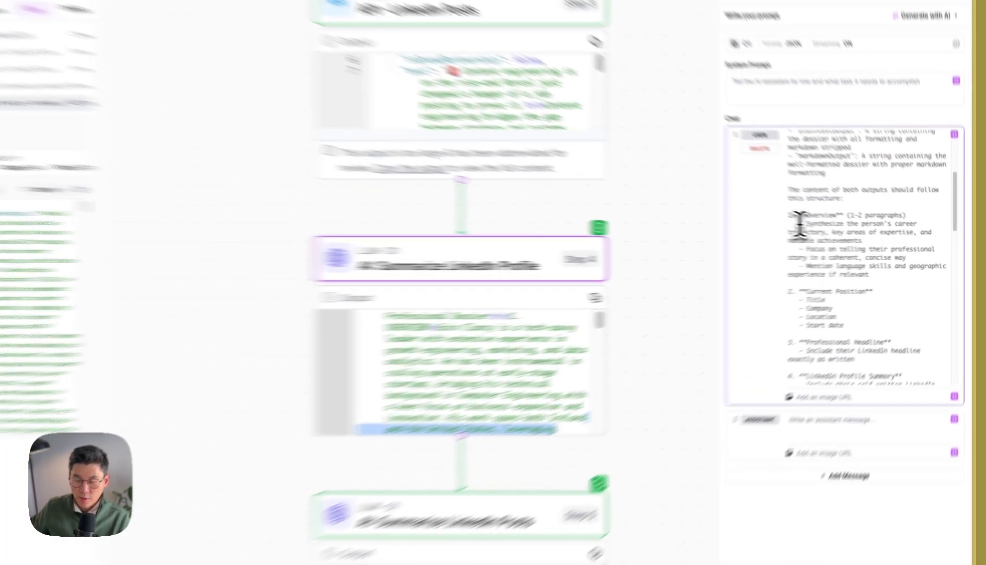
drag(833, 231, 889, 272)
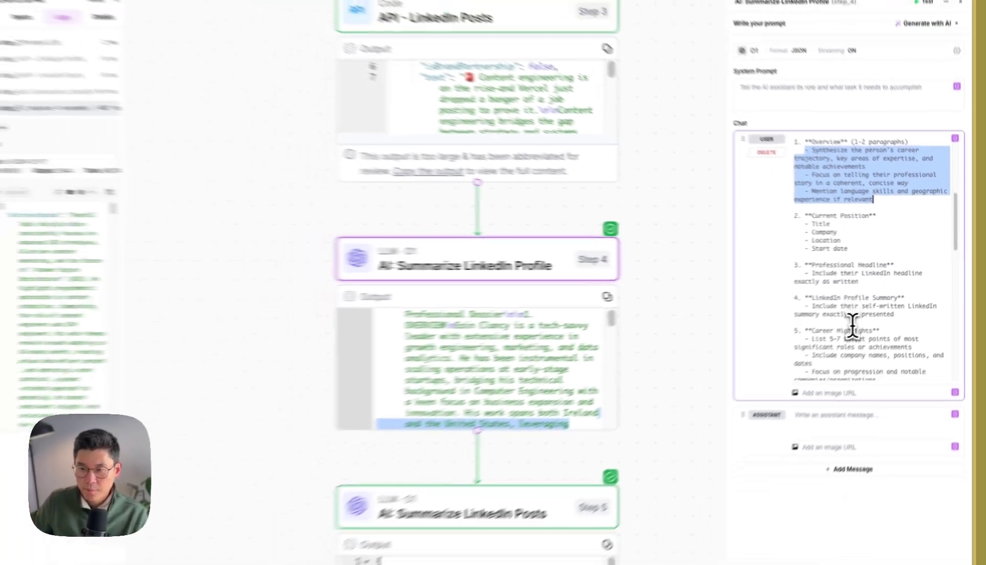
Review the remaining dossier sections and style guidelines in the prompt, highlighting the Career Highlights instructions
scroll(785, 340, down, 3)
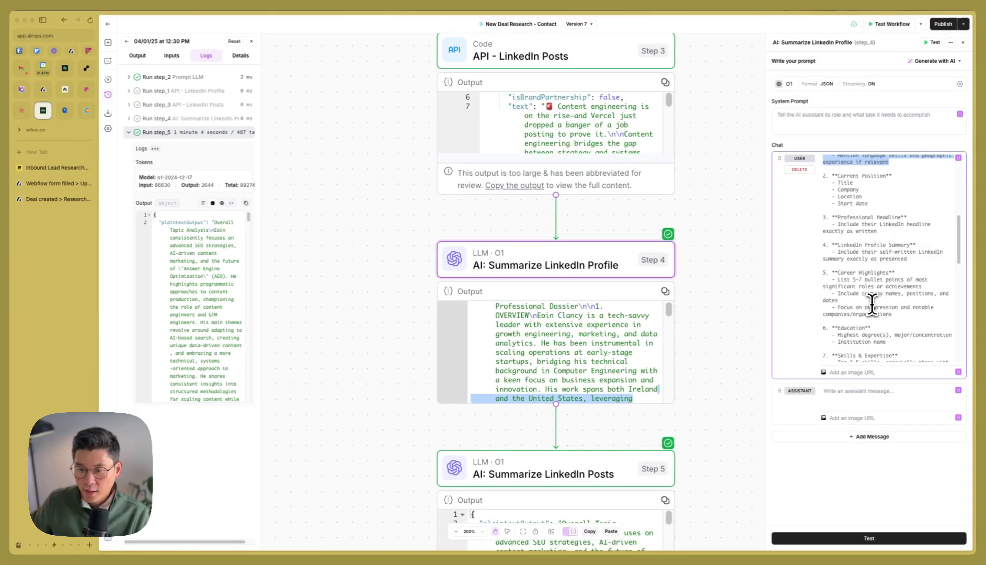
scroll(870, 309, down, 3)
drag(832, 200, 899, 240)
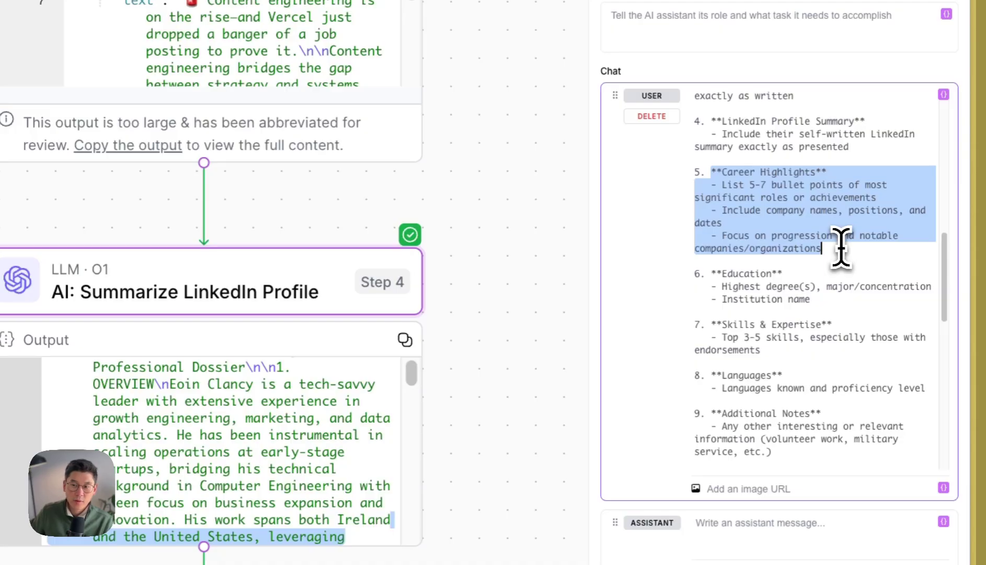
scroll(740, 404, down, 3)
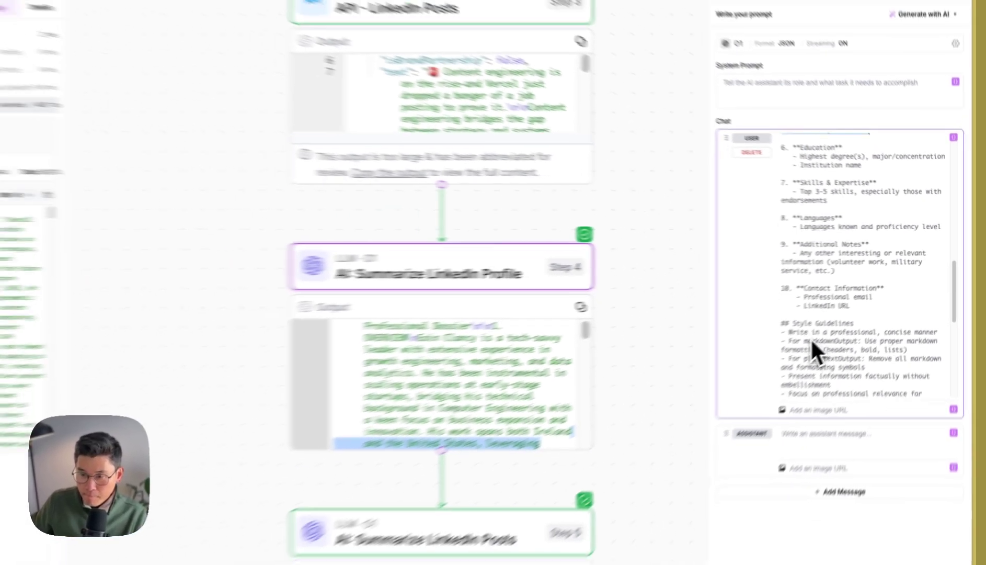
scroll(823, 312, down, 2)
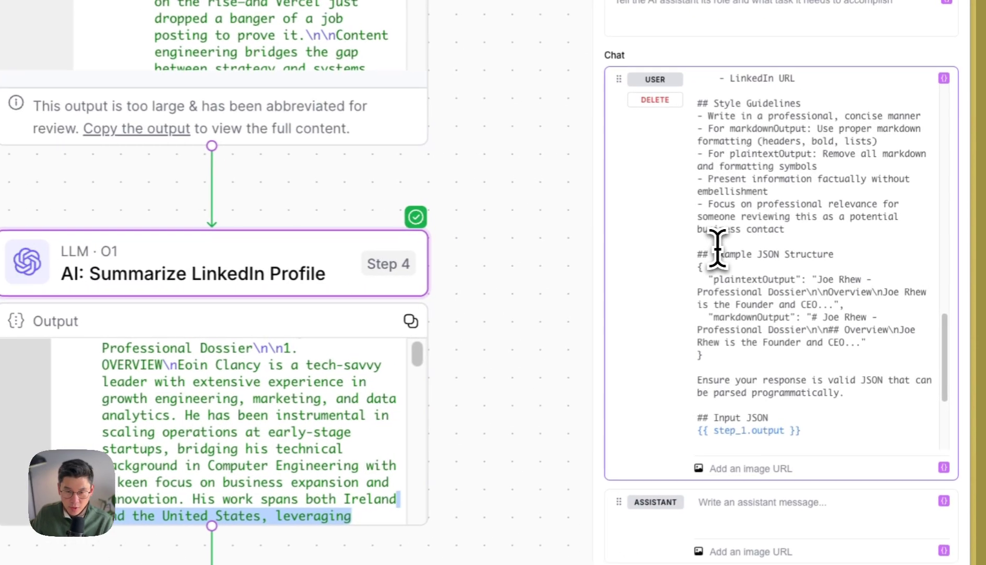
Highlight the plaintextOutput and markdownOutput keys in the prompt's example JSON structure
click(833, 250)
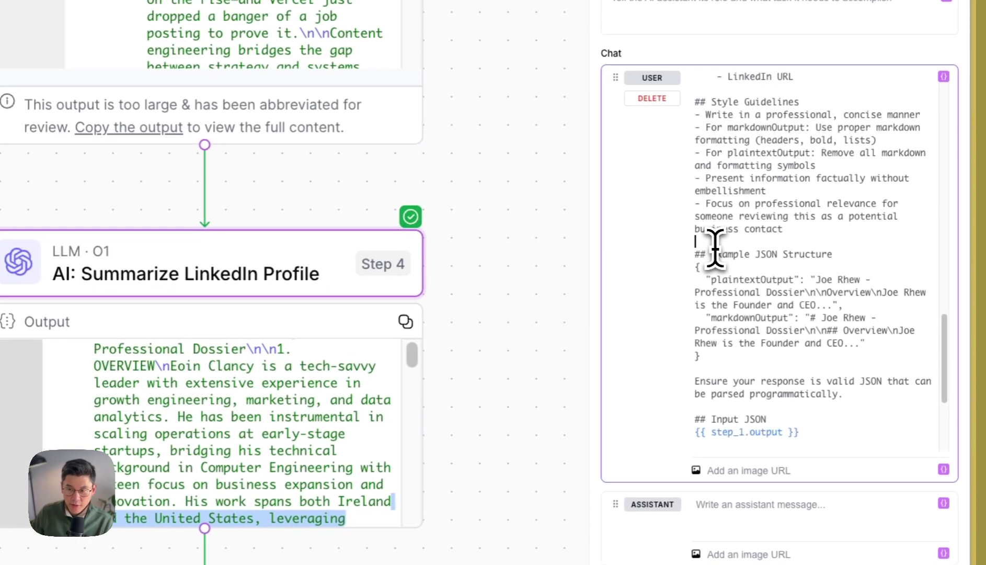
double_click(732, 281)
double_click(733, 318)
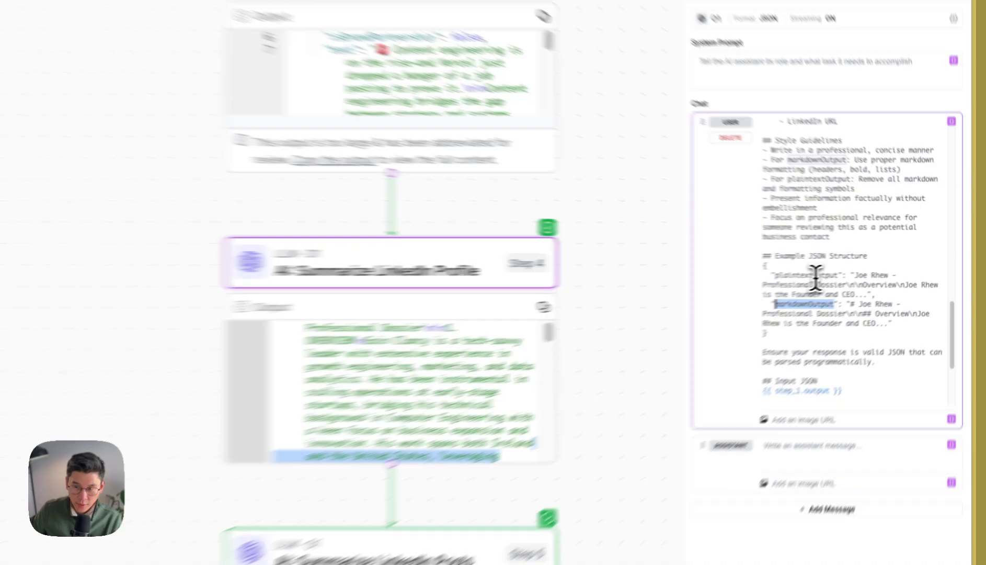
double_click(841, 268)
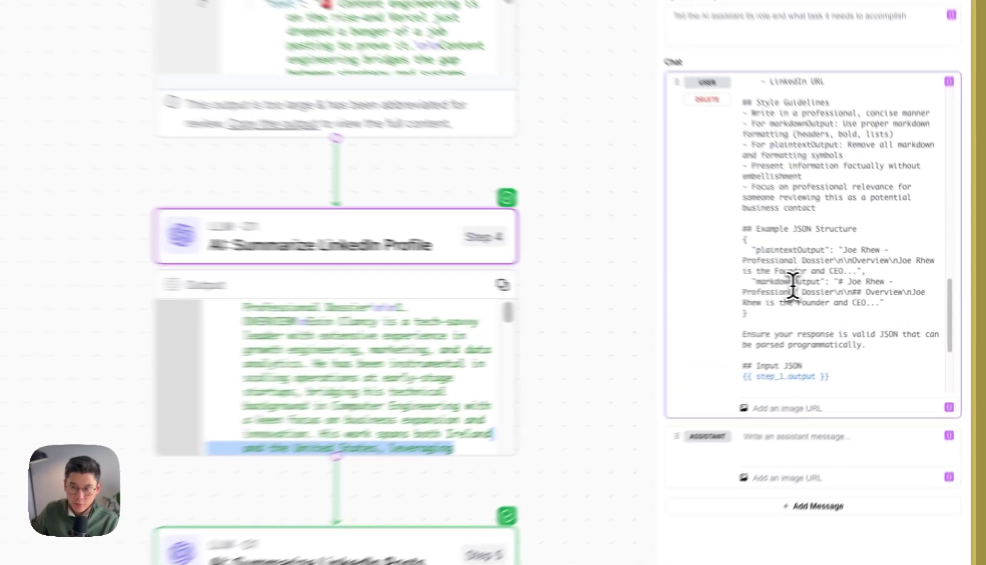
double_click(856, 288)
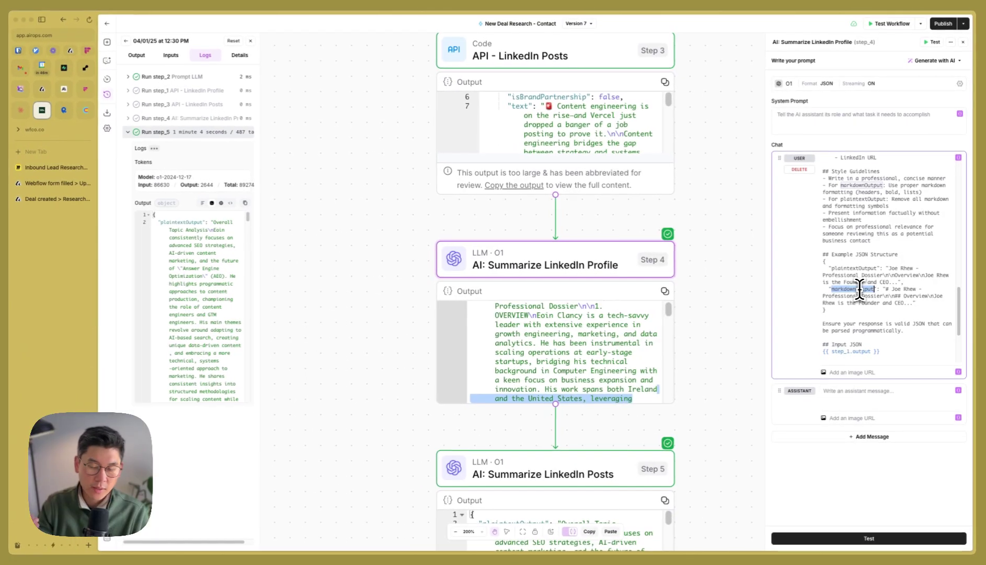
Switch to the Notion contact research page and review its LinkedIn Post Analysis section
key(super+Tab)
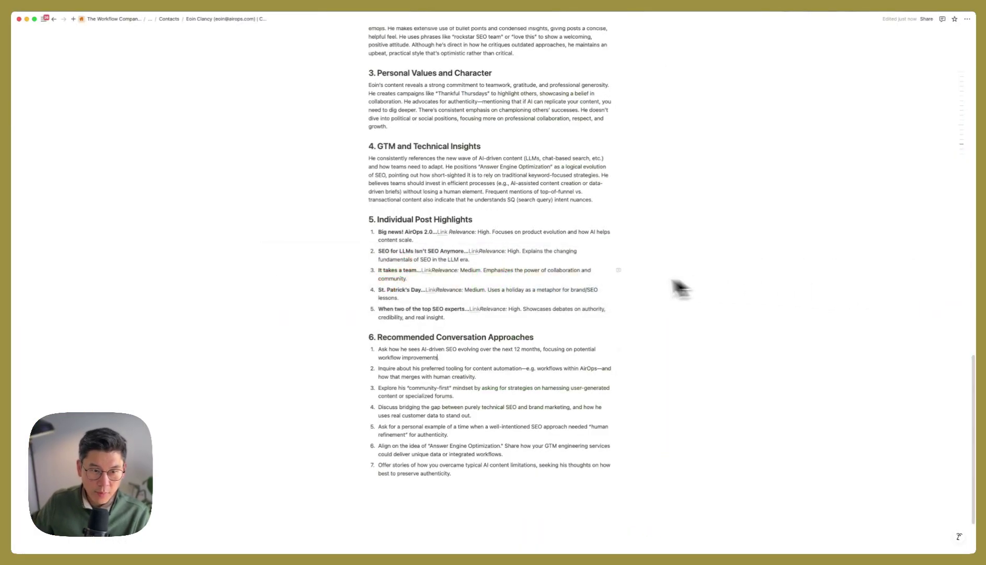
scroll(471, 217, up, 5)
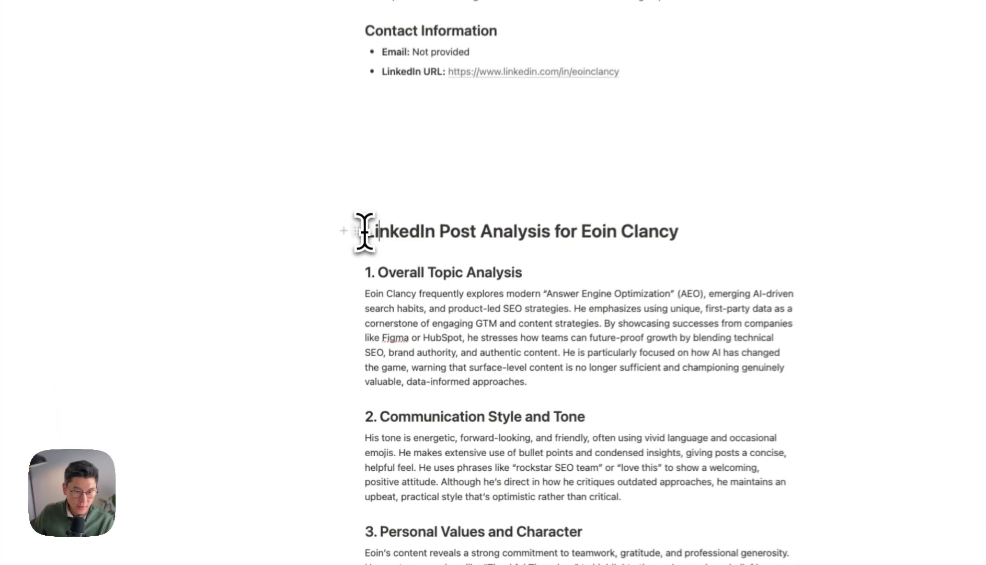
click(372, 223)
scroll(436, 271, down, 3)
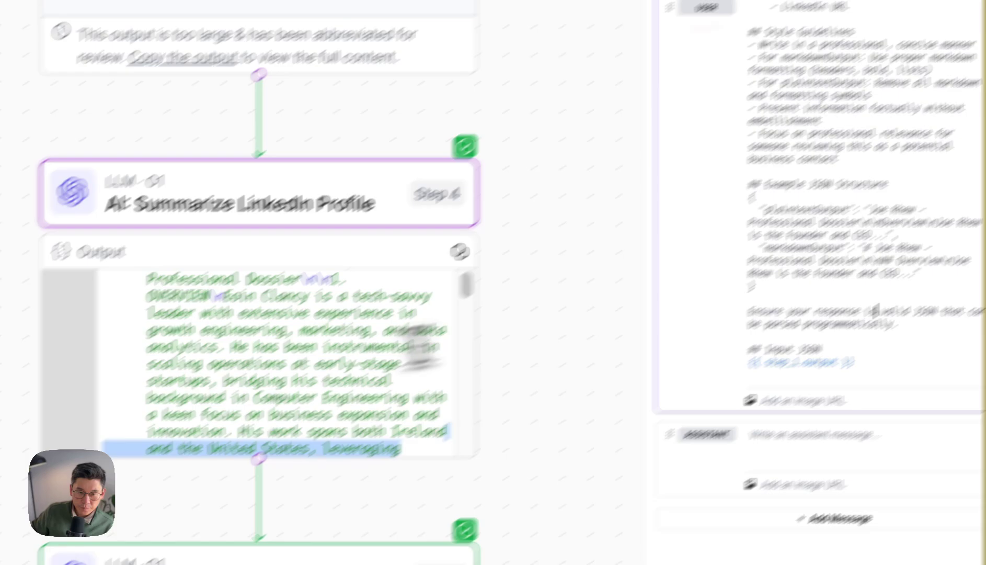
Return to AirOps, check the profile summary output, and open AI: Summarize LinkedIn Posts to read its system prompt
scroll(172, 430, down, 5)
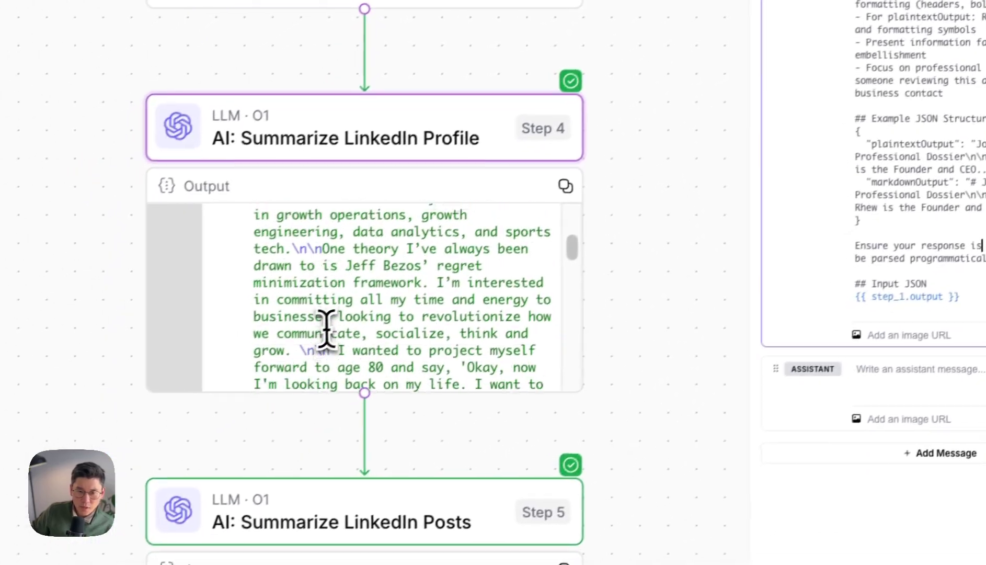
scroll(515, 421, down, 5)
click(426, 273)
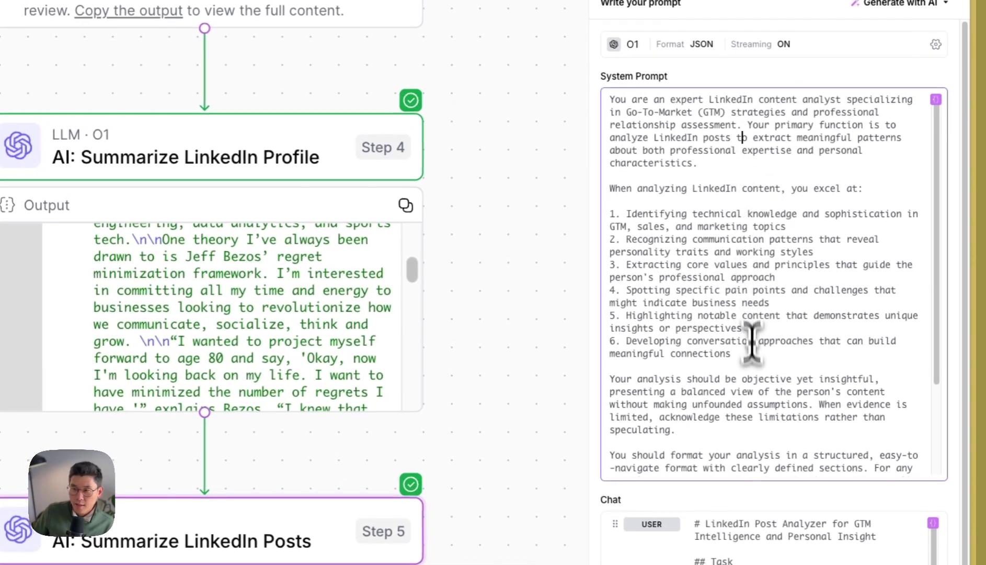
scroll(753, 340, down, 3)
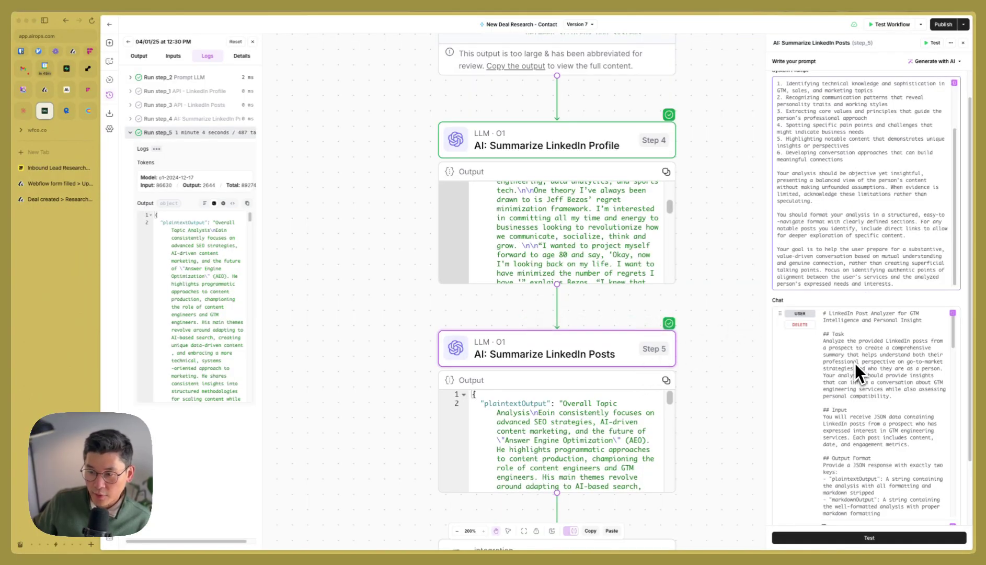
Widen the AI: Summarize LinkedIn Posts settings pane to read the chat prompt's task and input sections
scroll(855, 363, down, 3)
scroll(847, 363, up, 5)
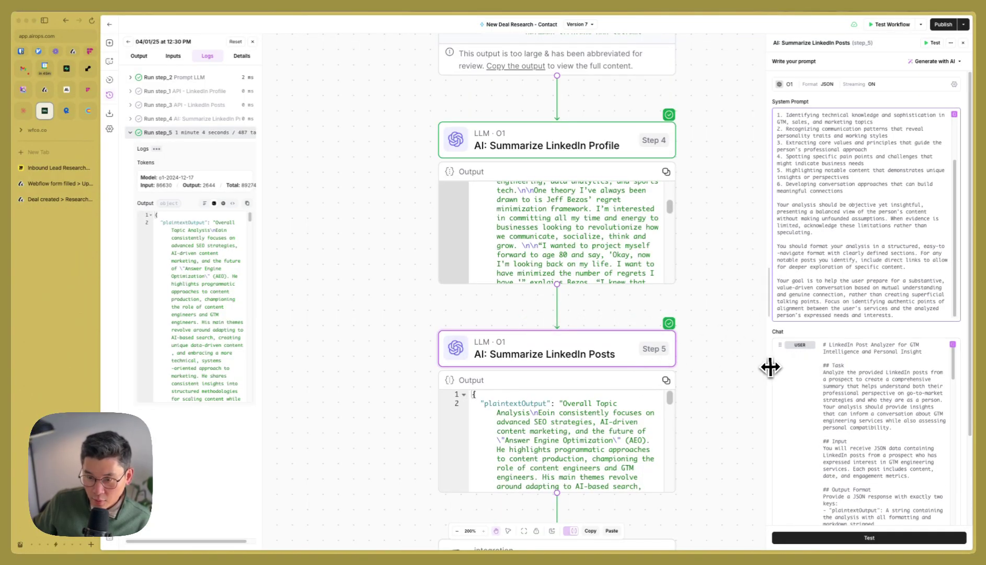
drag(768, 367, 679, 360)
scroll(765, 392, down, 2)
scroll(588, 288, up, 3)
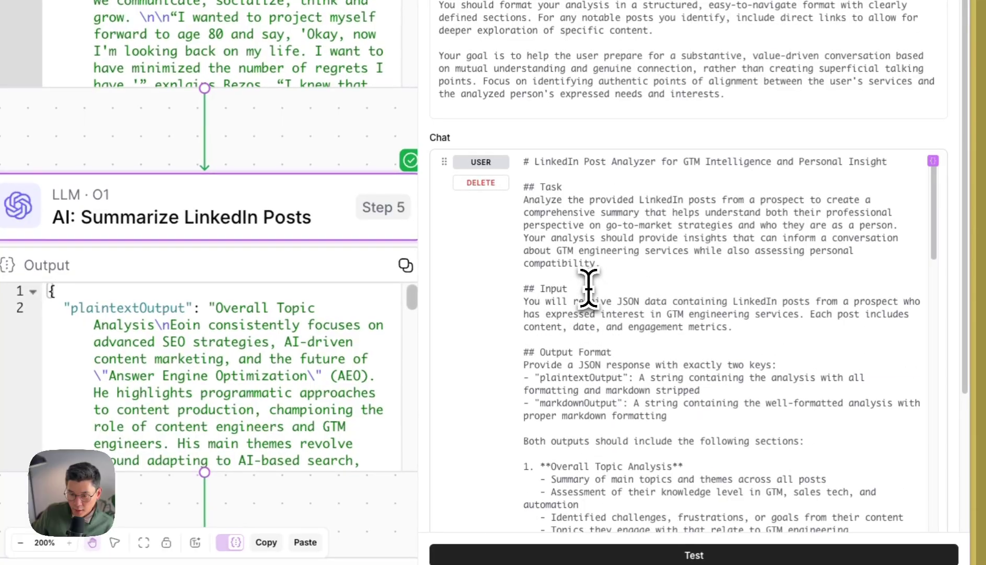
Read the posts prompt's output format, highlighting the section headings from Overall Topic Analysis to Personal Values and Character
click(583, 311)
scroll(607, 344, down, 2)
scroll(609, 344, down, 3)
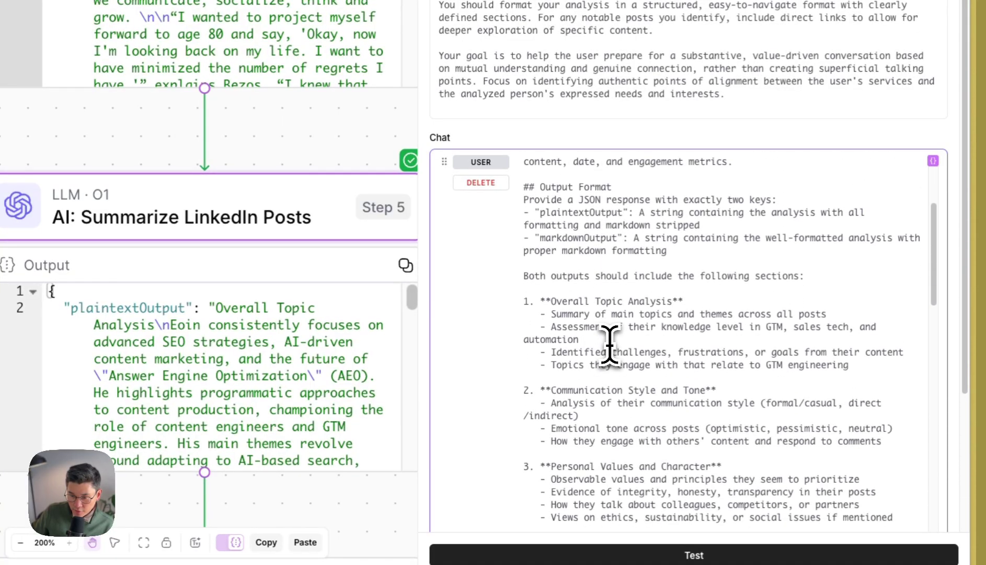
drag(542, 301, 682, 316)
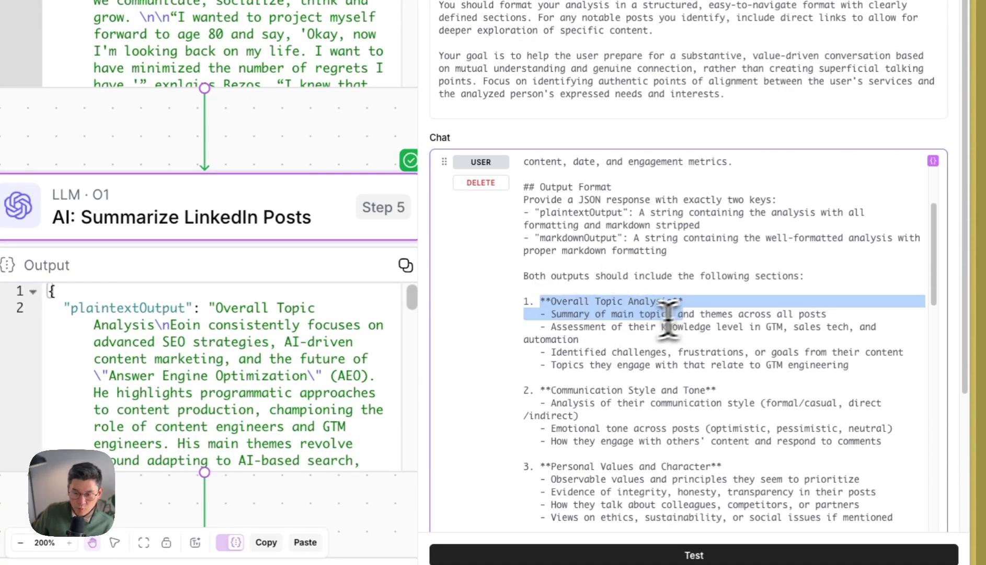
scroll(583, 329, down, 2)
drag(541, 303, 678, 313)
scroll(651, 374, down, 2)
drag(541, 302, 763, 302)
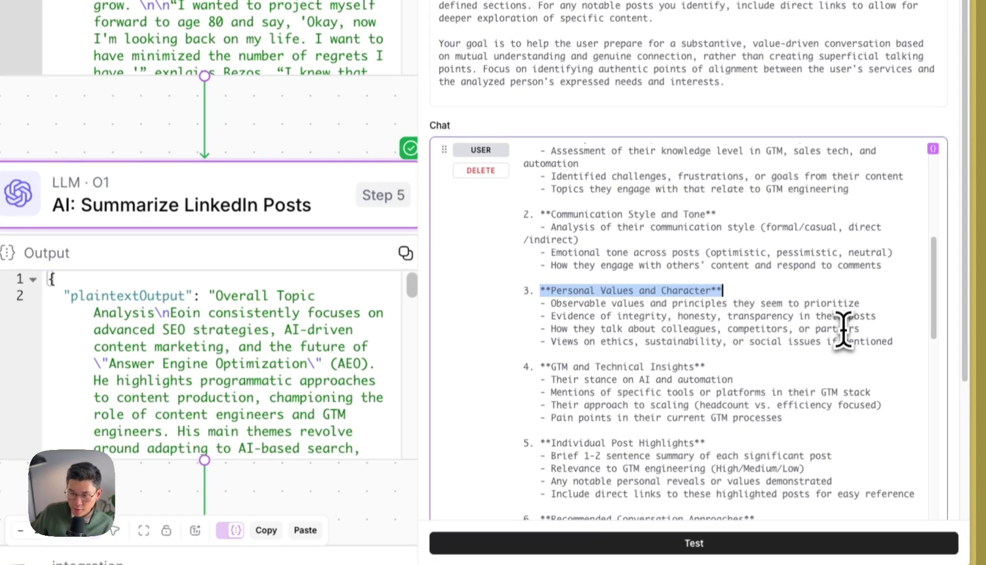
click(846, 341)
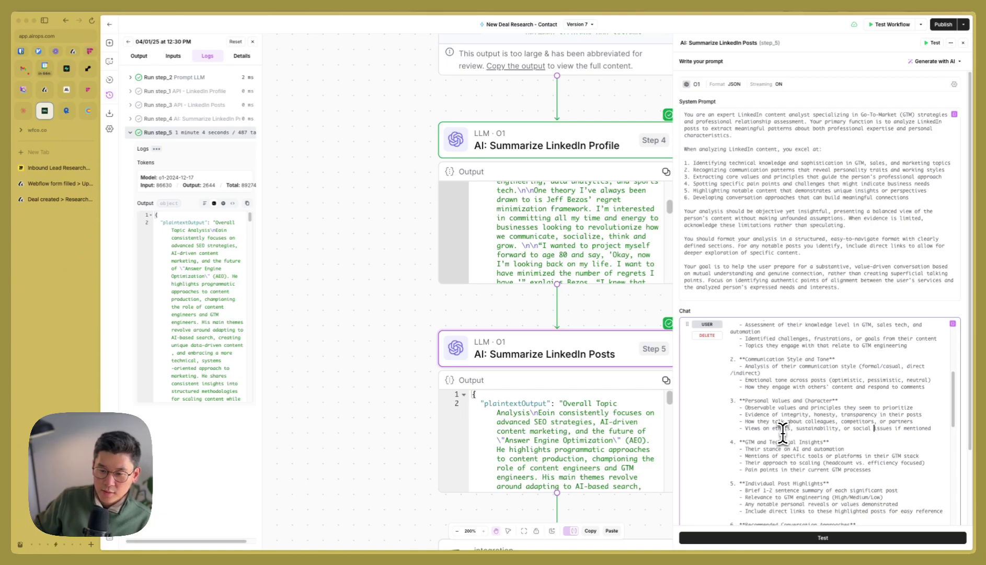
Review the posts prompt from GTM and Technical Insights through the analysis guidelines, example structure and final reminder
scroll(832, 434, down, 3)
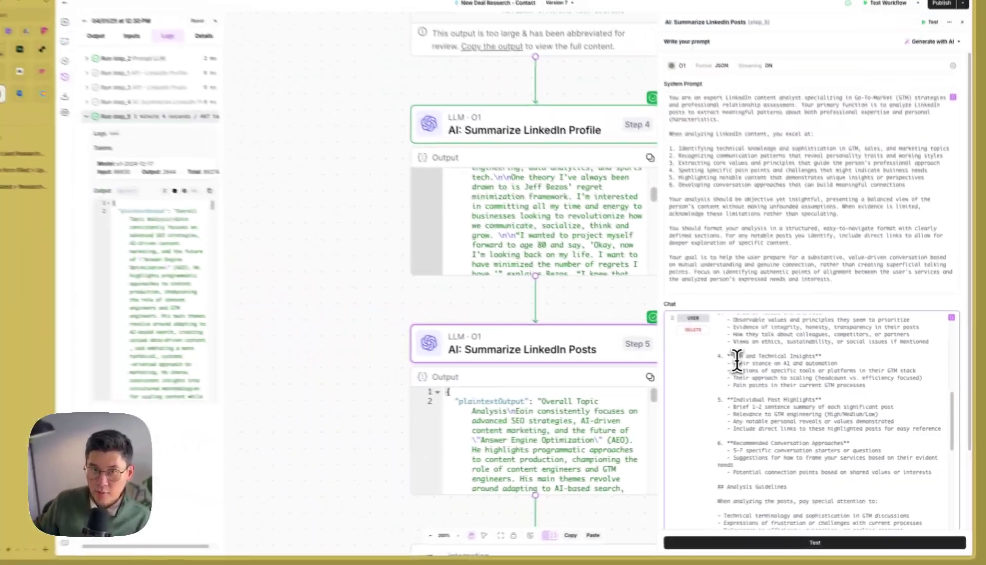
scroll(748, 364, down, 5)
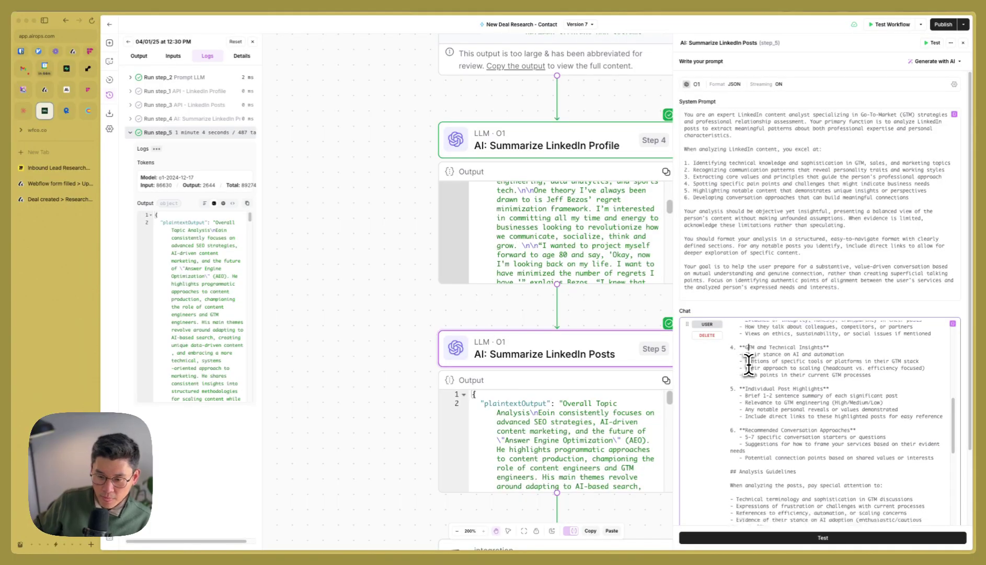
scroll(749, 363, down, 3)
scroll(467, 457, down, 5)
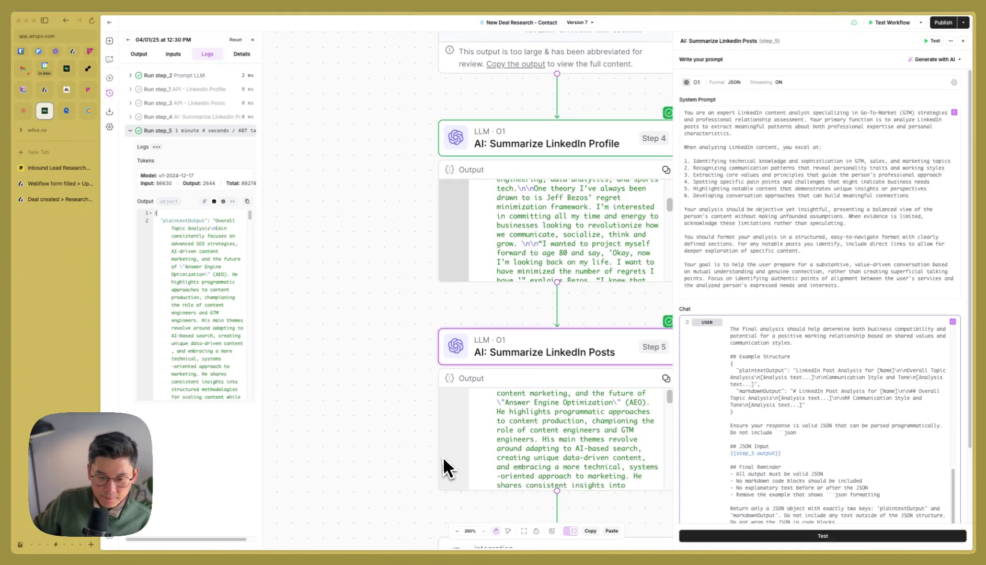
Open the Create a Notion page step to review its page content variables, and look over the Create an Attio note step
scroll(384, 485, down, 8)
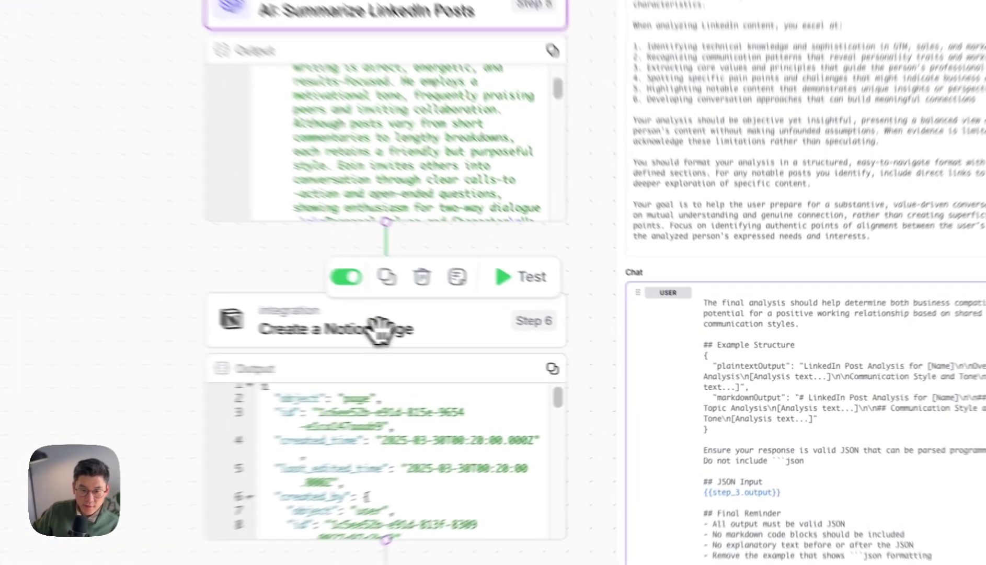
click(516, 351)
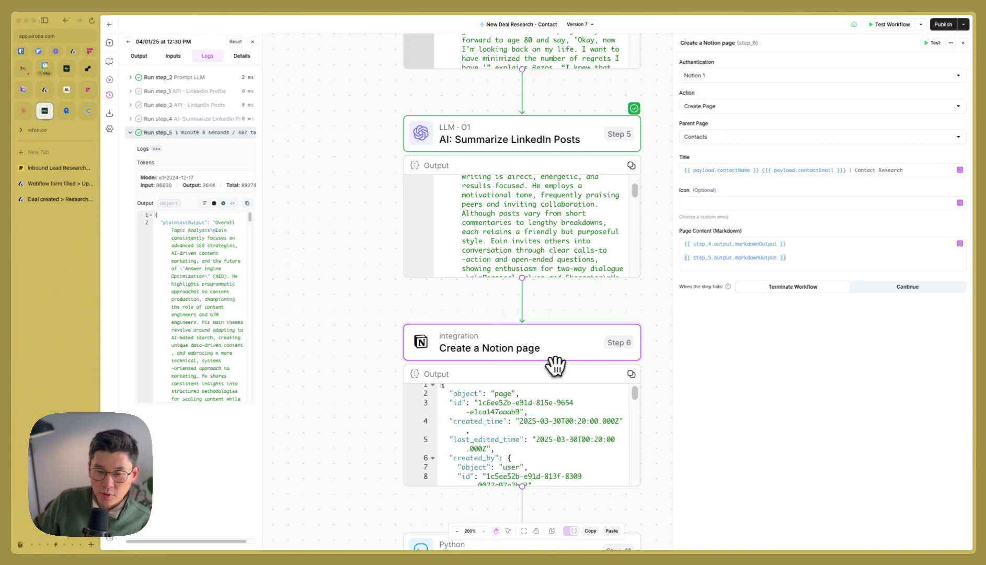
mouse_move(518, 355)
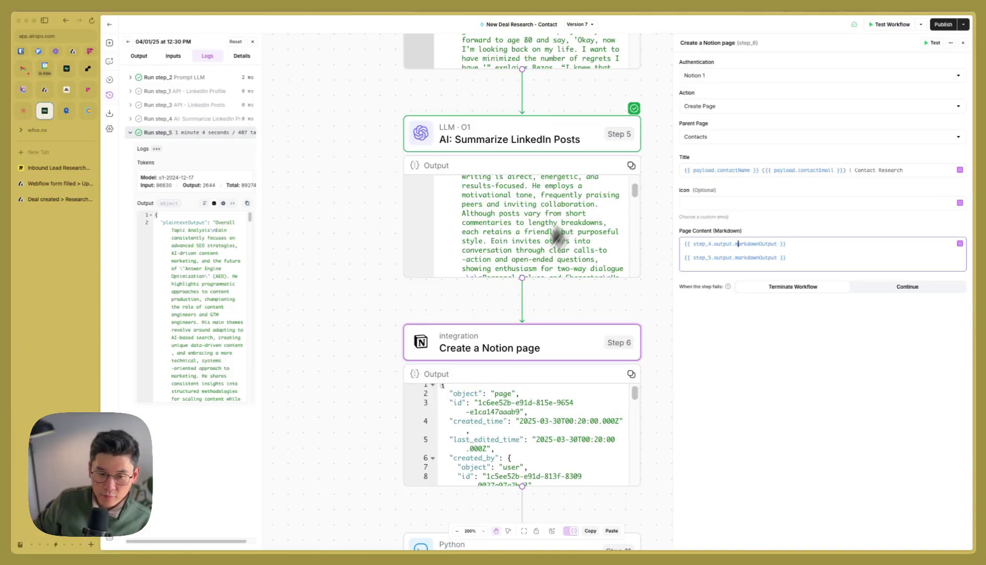
scroll(360, 344, down, 6)
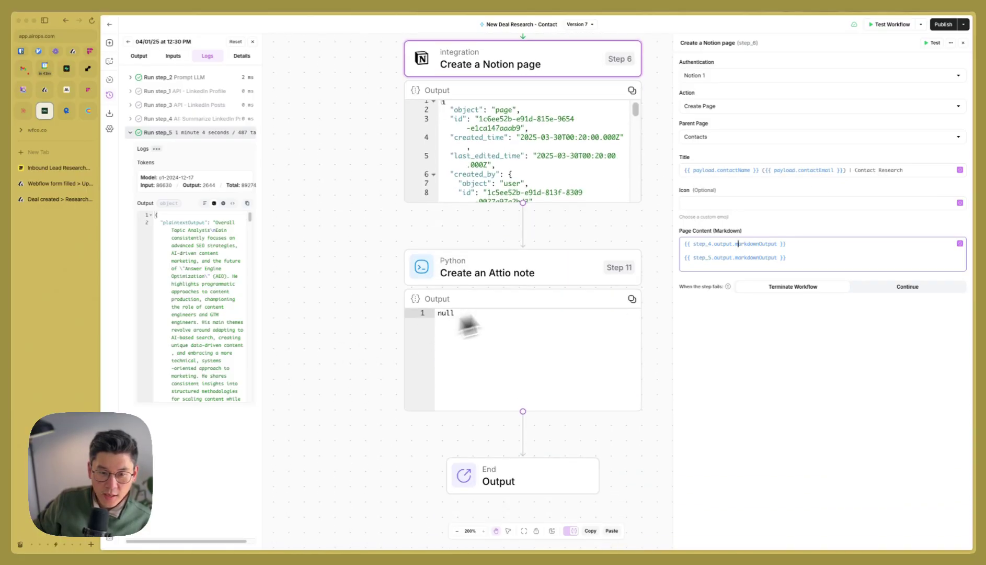
mouse_move(548, 272)
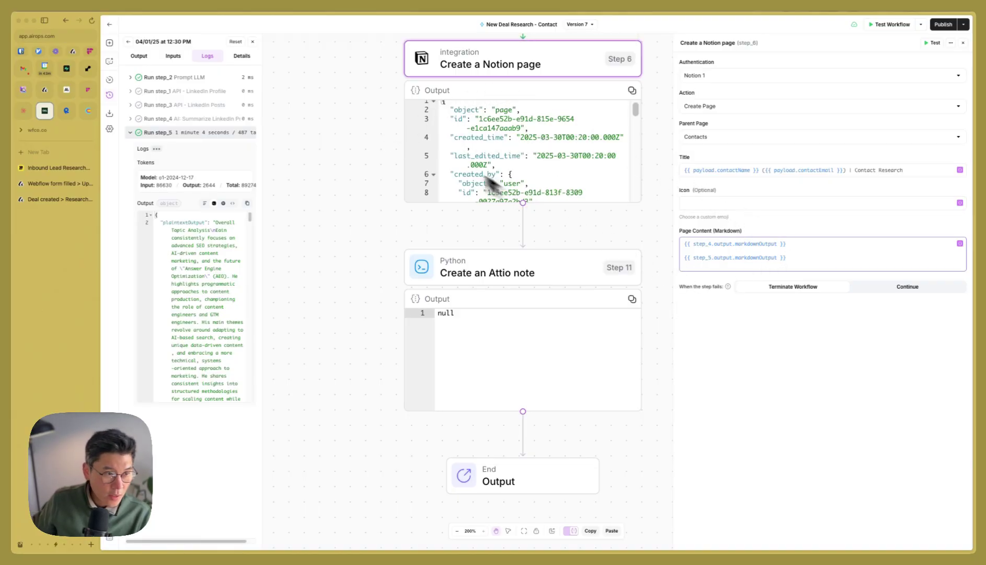
Switch to the Inbound Lead Research Flow board in Miro and review the complete flow from Webflow to Notion
click(52, 167)
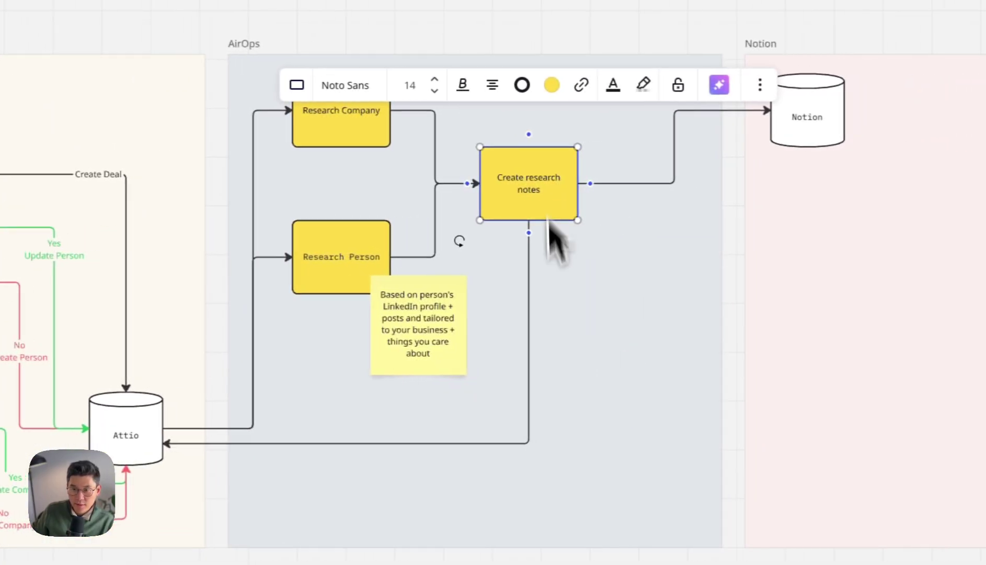
click(675, 413)
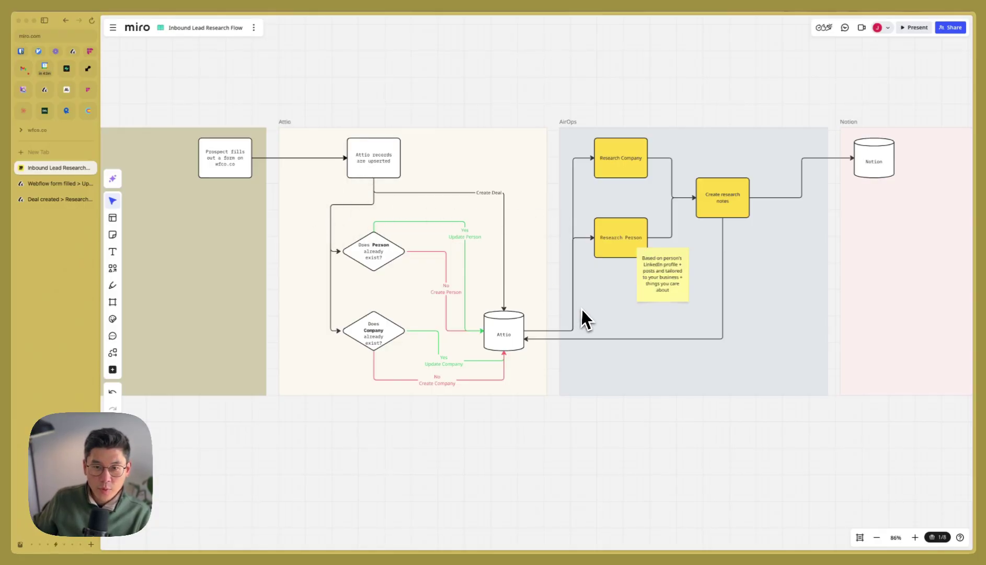
scroll(583, 308, down, 5)
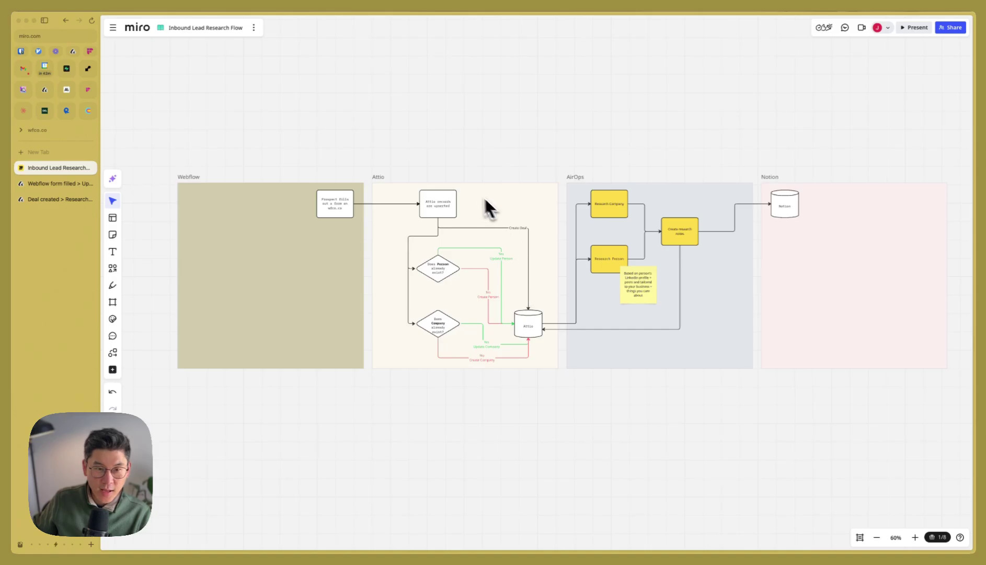